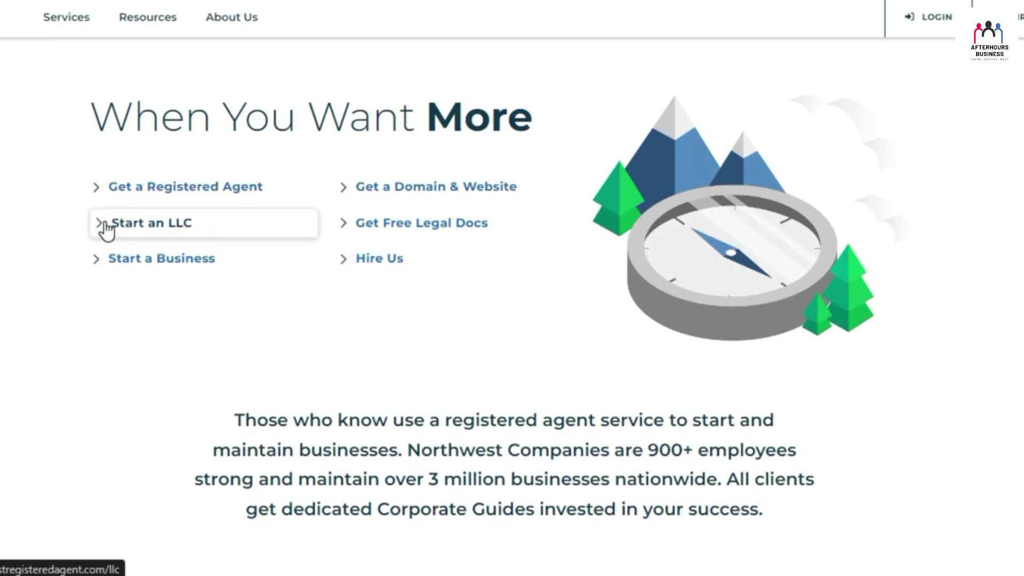
- Open the guide for starting an LLC and choose New Mexico as the state
{"action": "left_click", "coordinate": [233, 227]}
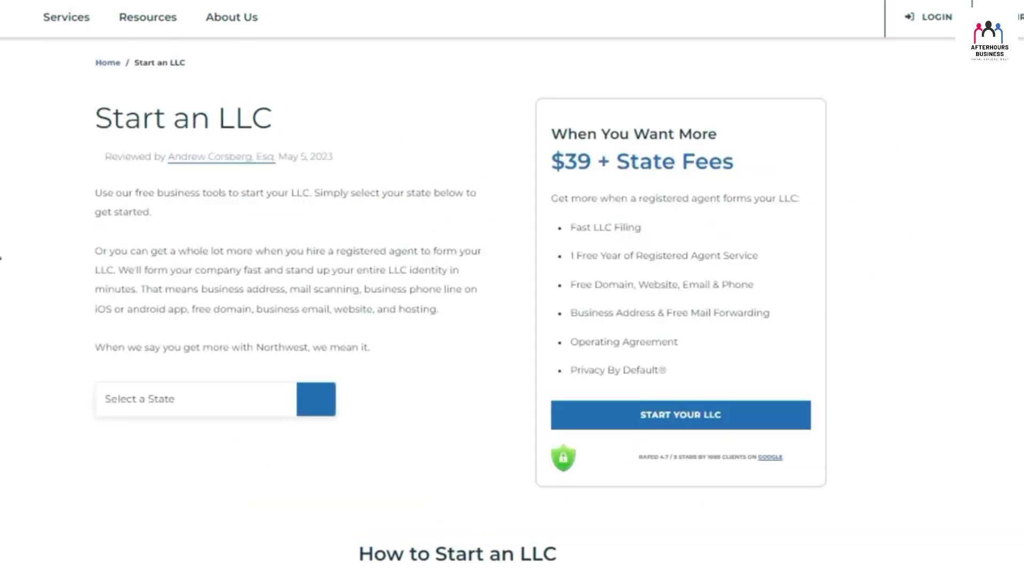
{"action": "left_click", "coordinate": [315, 401]}
{"action": "left_click_drag", "start_coordinate": [330, 451], "coordinate": [333, 565]}
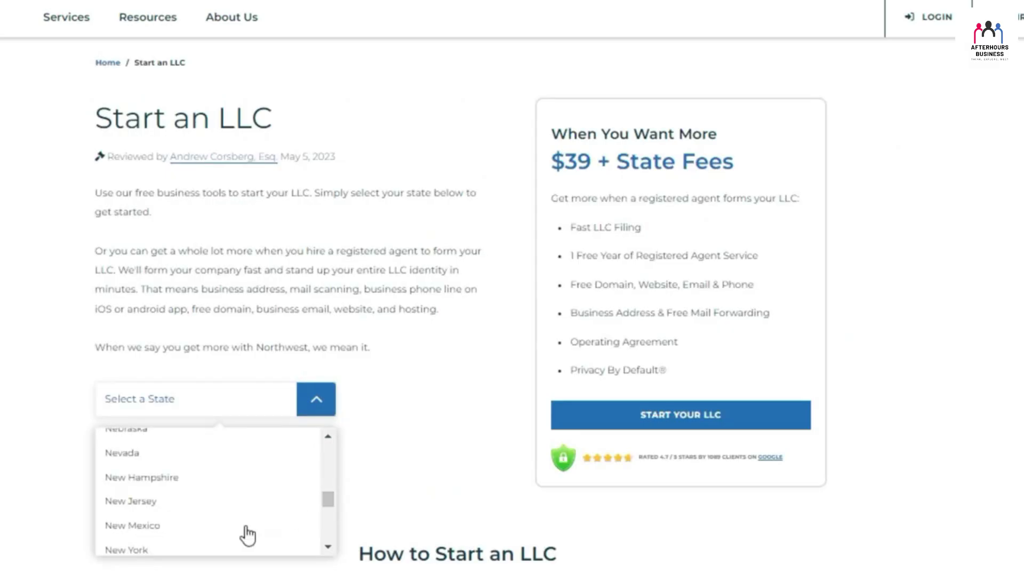
{"action": "left_click", "coordinate": [160, 530]}
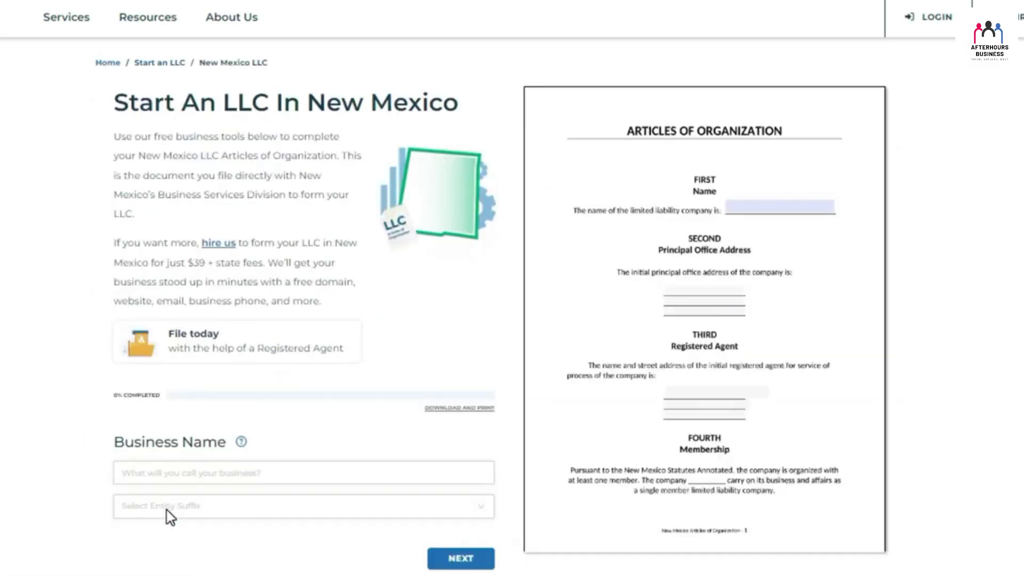
- Examine the New Mexico LLC formation guide, from naming the company through registered agent, articles, operating agreement, next steps and frequently asked questions
{"action": "scroll", "coordinate": [776, 299], "scroll_direction": "down", "scroll_amount": 5}
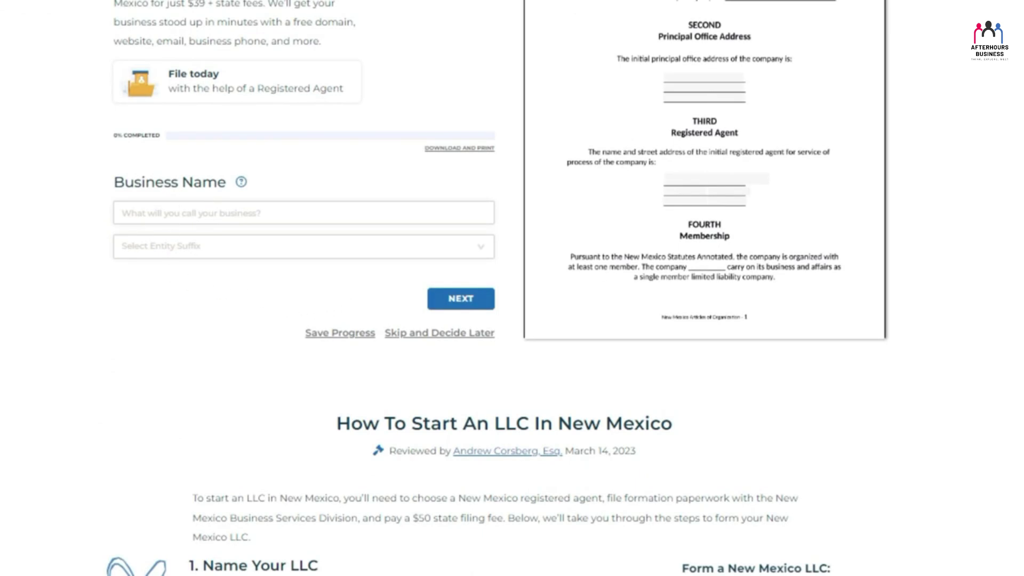
{"action": "scroll", "coordinate": [490, 299], "scroll_direction": "down", "scroll_amount": 7}
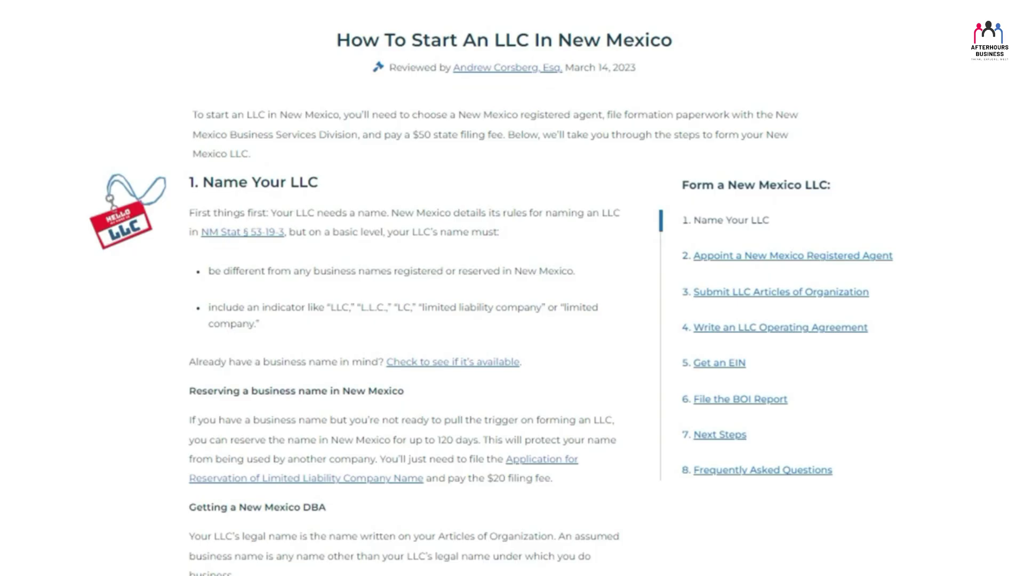
{"action": "scroll", "coordinate": [409, 320], "scroll_direction": "down", "scroll_amount": 15}
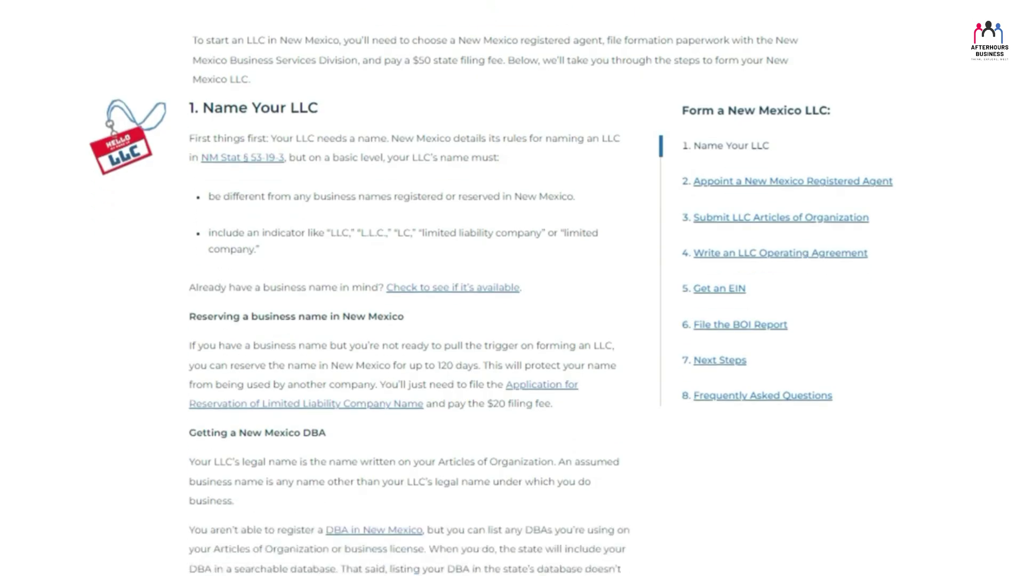
{"action": "scroll", "coordinate": [215, 121], "scroll_direction": "down", "scroll_amount": 1}
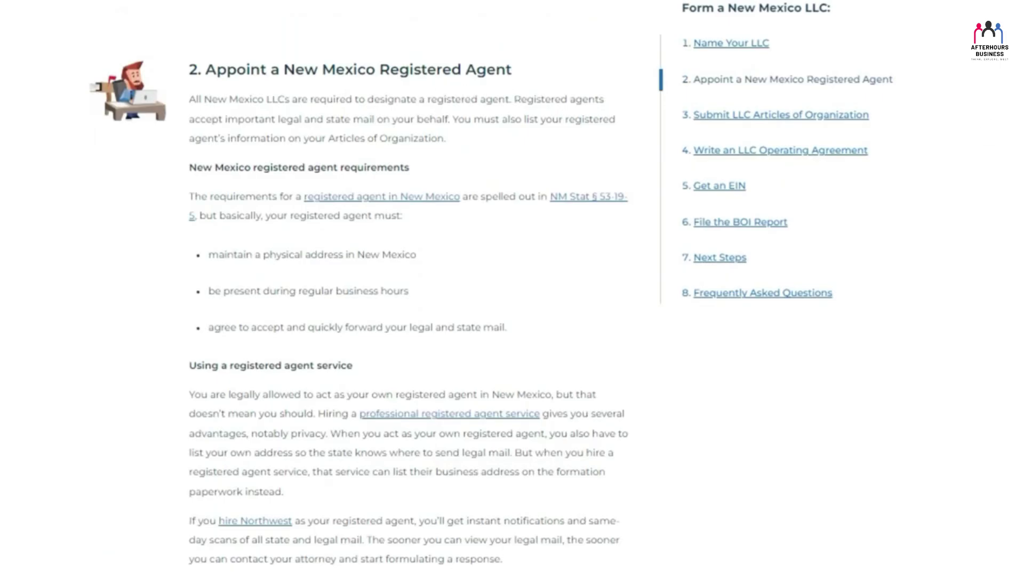
{"action": "scroll", "coordinate": [409, 320], "scroll_direction": "down", "scroll_amount": 10}
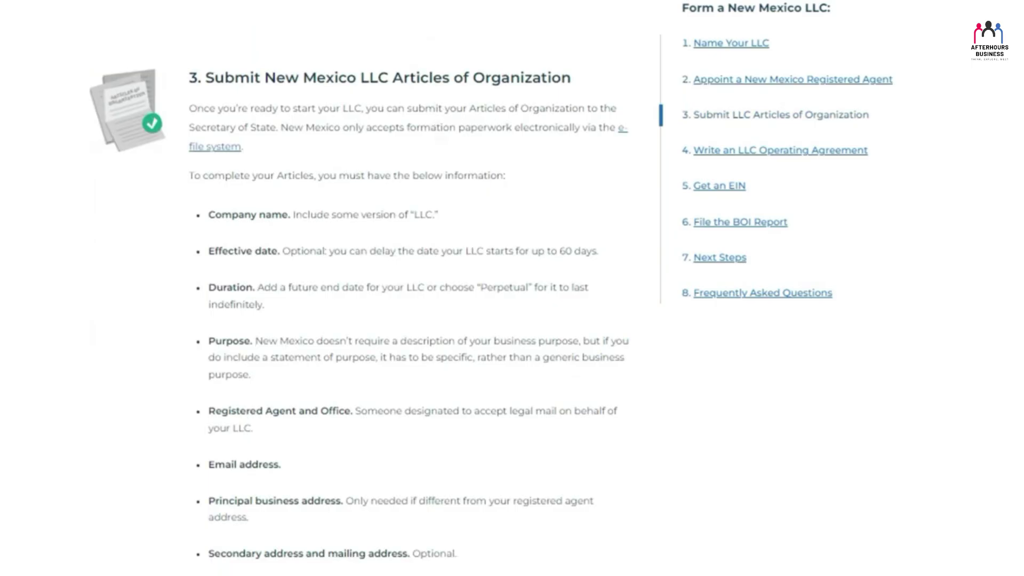
{"action": "scroll", "coordinate": [409, 287], "scroll_direction": "down", "scroll_amount": 20}
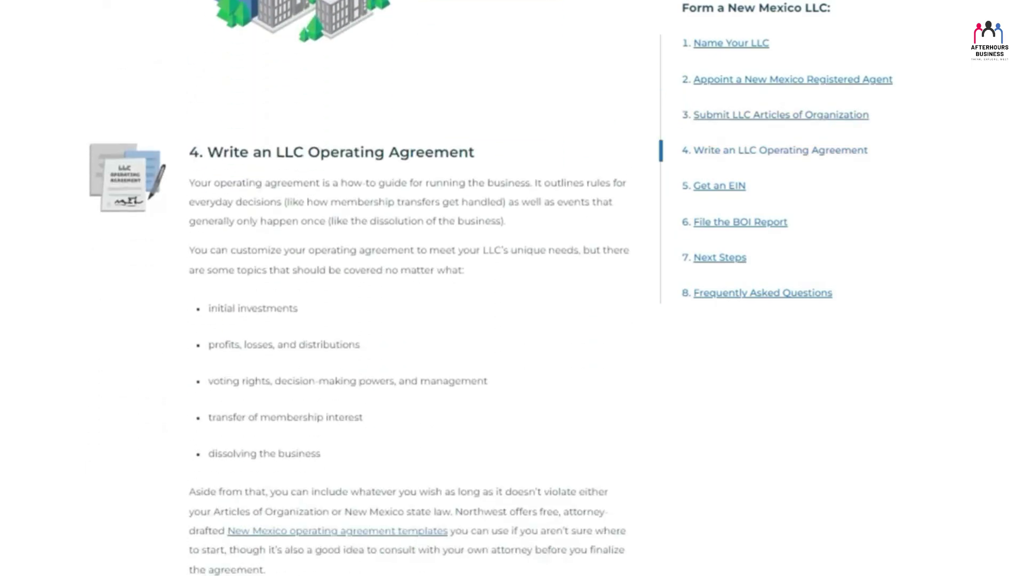
{"action": "scroll", "coordinate": [409, 288], "scroll_direction": "down", "scroll_amount": 20}
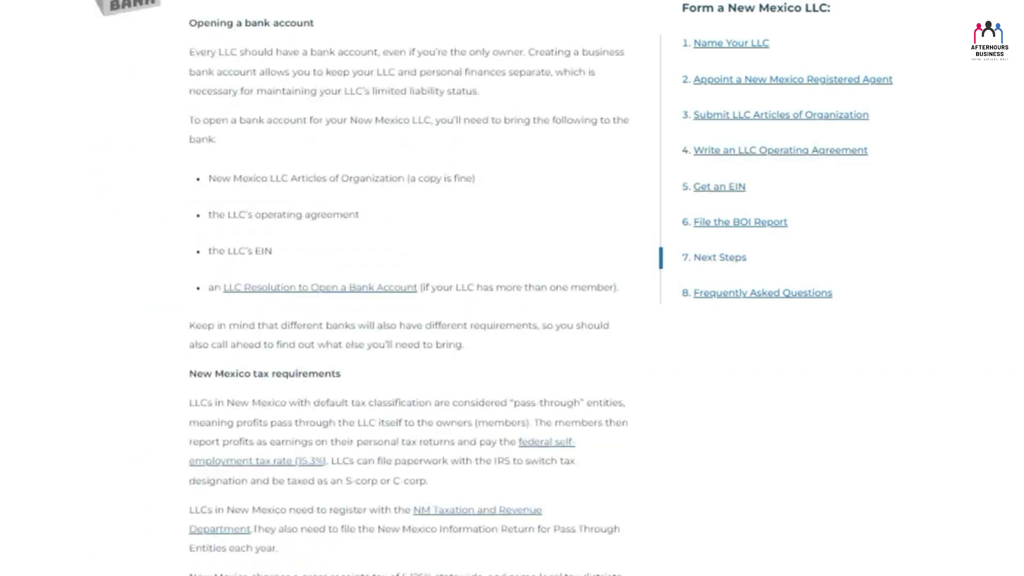
{"action": "scroll", "coordinate": [409, 288], "scroll_direction": "down", "scroll_amount": 20}
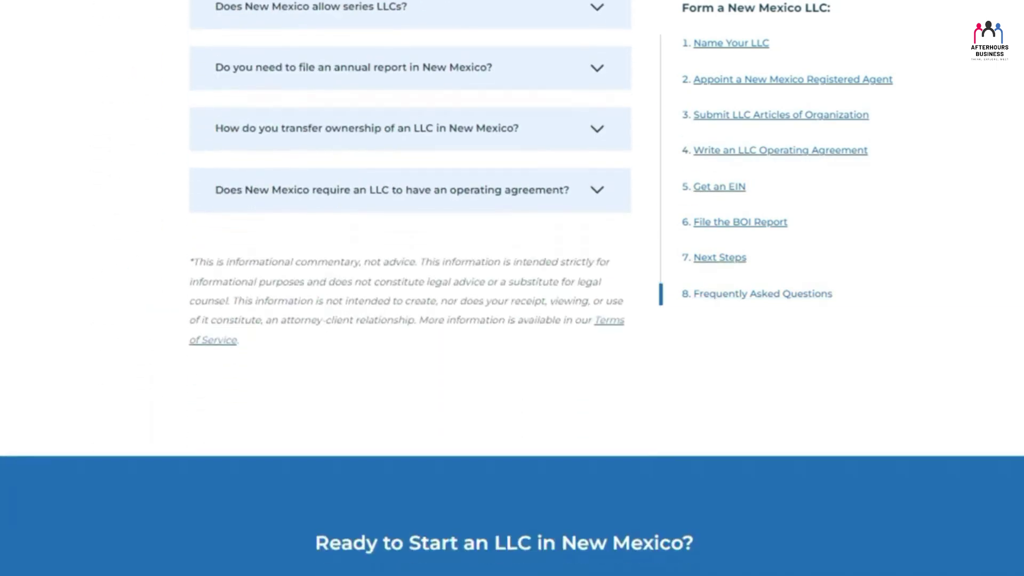
{"action": "scroll", "coordinate": [409, 288], "scroll_direction": "up", "scroll_amount": 20}
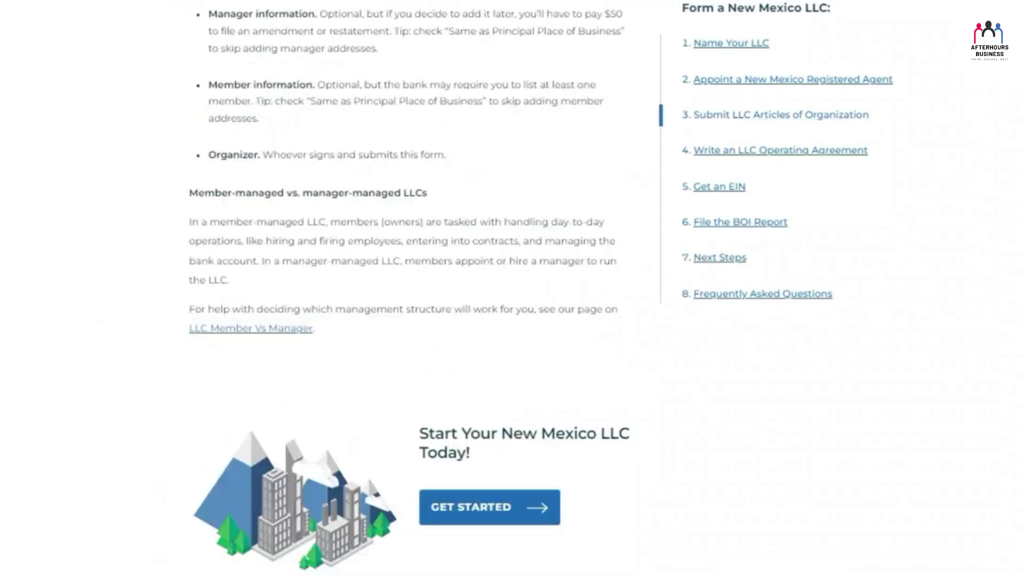
{"action": "scroll", "coordinate": [409, 288], "scroll_direction": "up", "scroll_amount": 15}
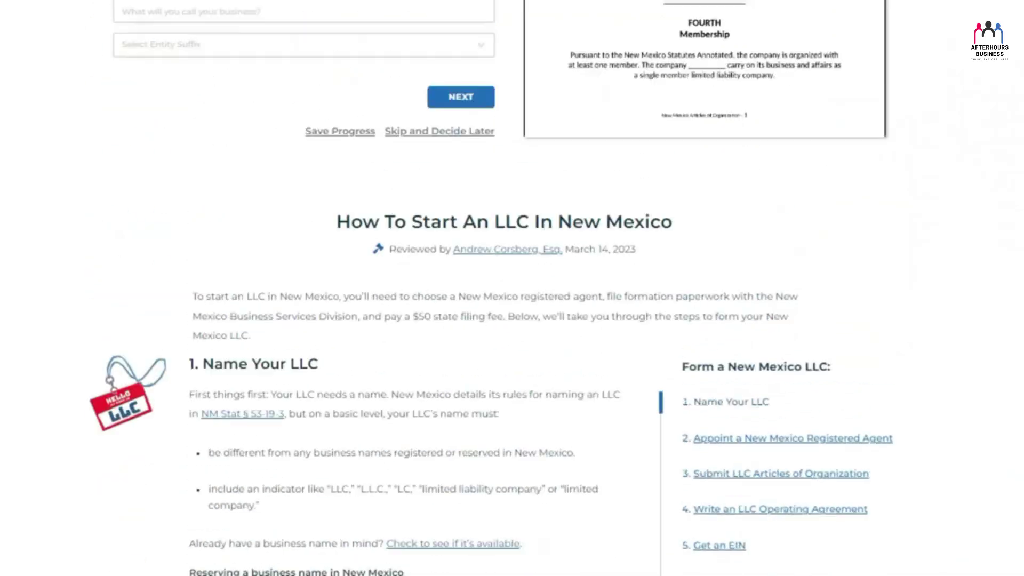
- Enter Book Store as the business name with the entity suffix LLC and continue to the principal address
{"action": "scroll", "coordinate": [228, 175], "scroll_direction": "down", "scroll_amount": 2}
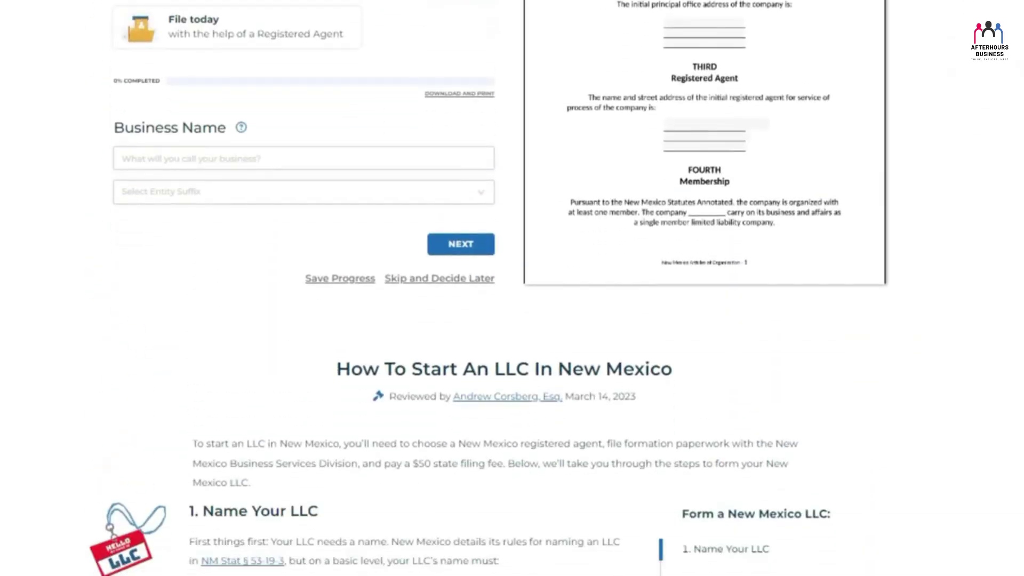
{"action": "left_click", "coordinate": [201, 158]}
{"action": "type", "text": "Book Store"}
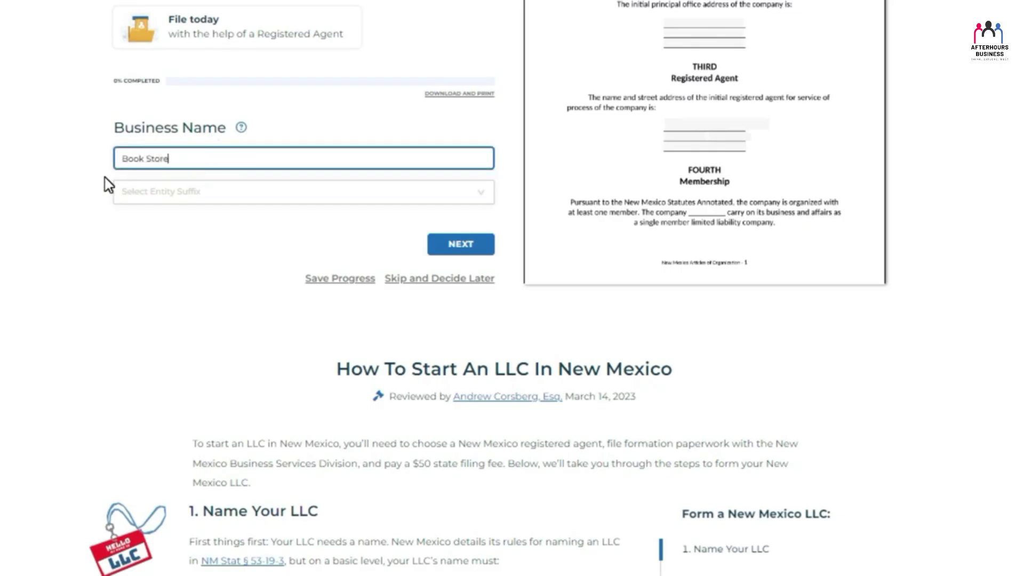
{"action": "left_click", "coordinate": [292, 198]}
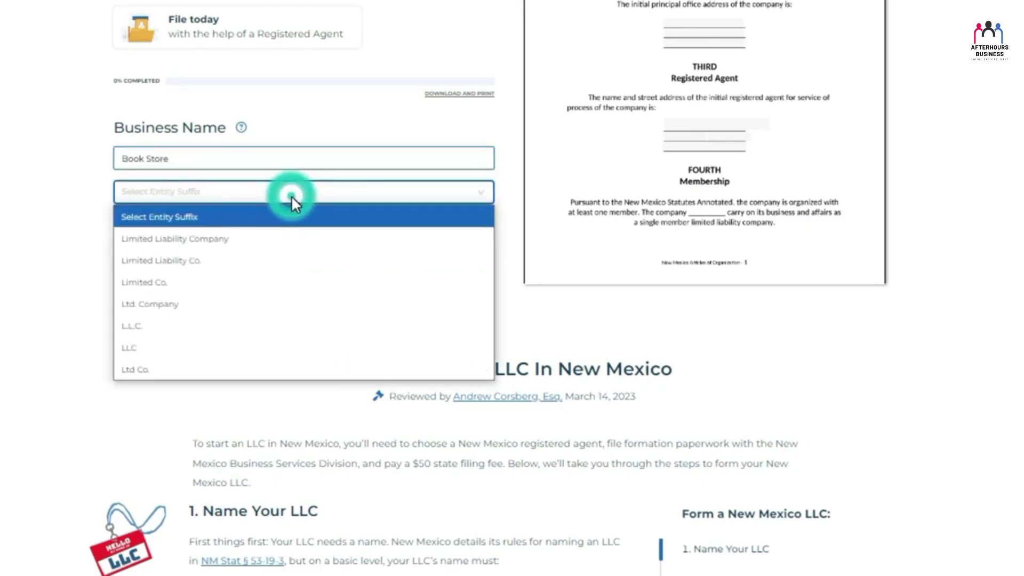
{"action": "left_click", "coordinate": [158, 349]}
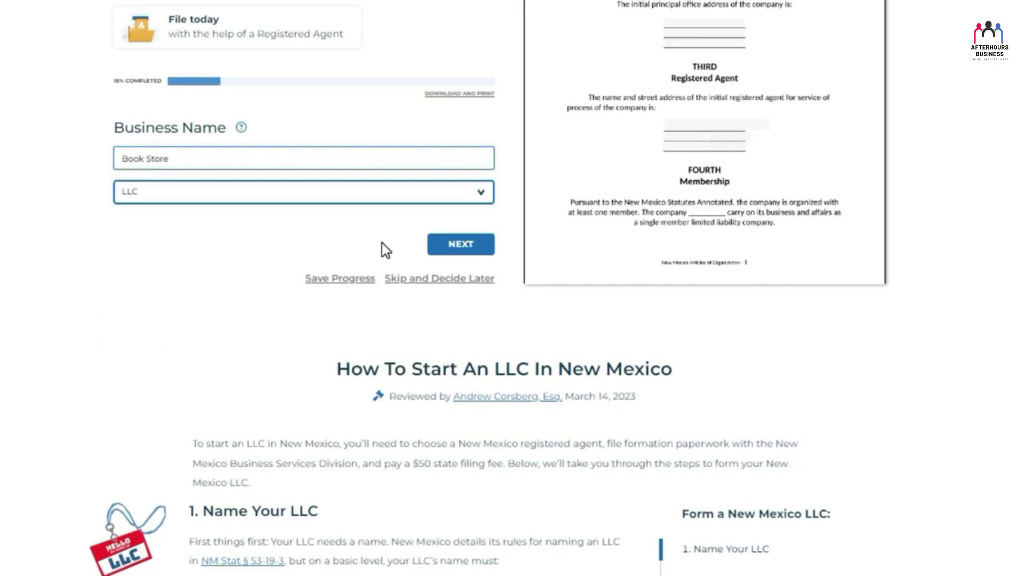
{"action": "left_click", "coordinate": [439, 248]}
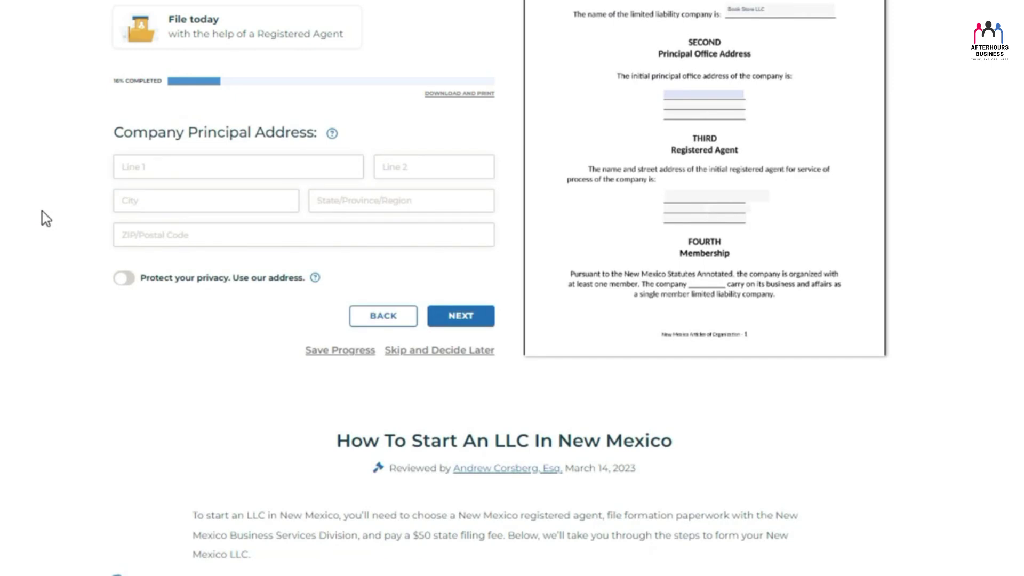
- Read the principal address explanation, turn on the option to use the provider's address for privacy, and continue
{"action": "left_click", "coordinate": [332, 135]}
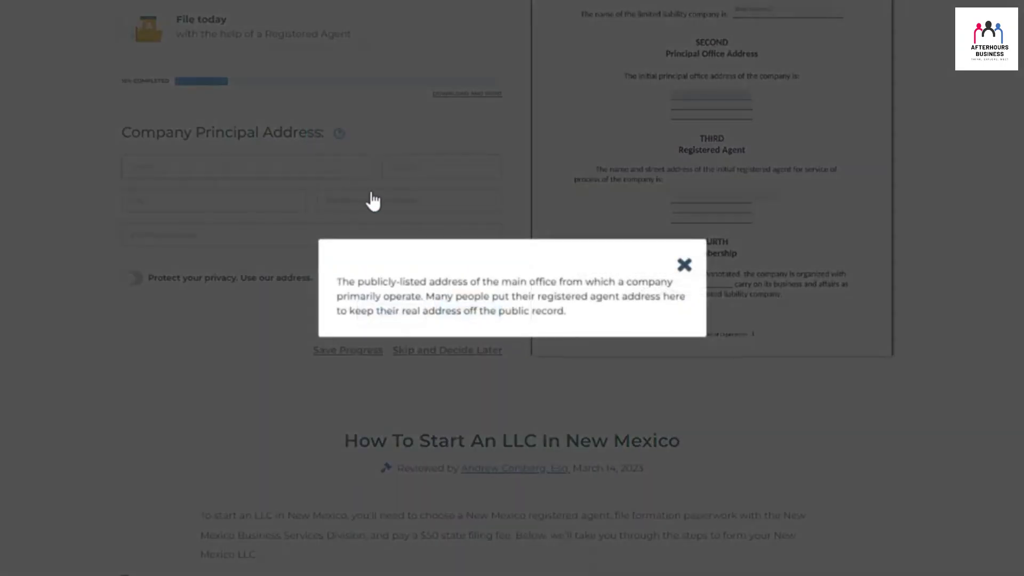
{"action": "left_click", "coordinate": [686, 270]}
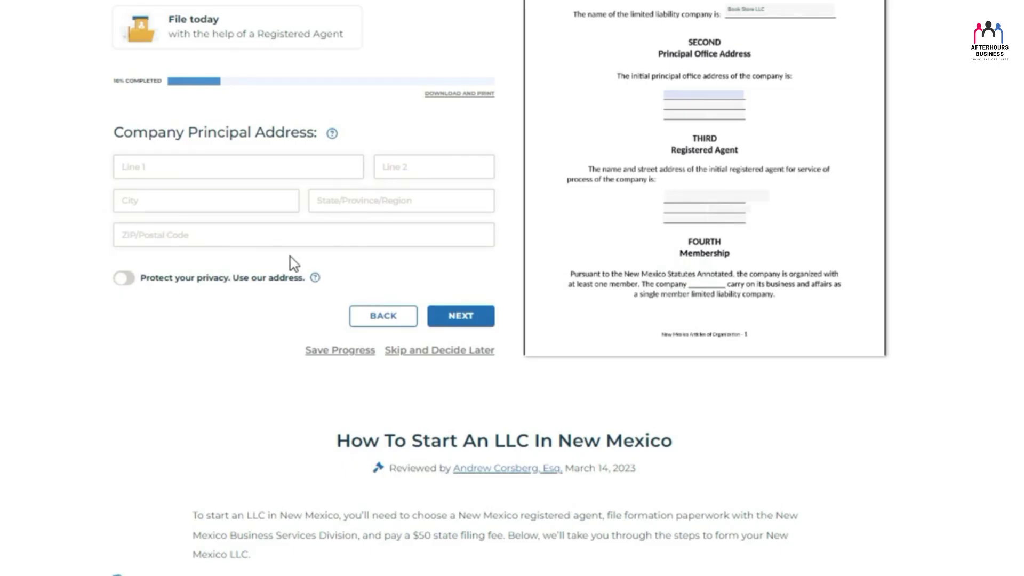
{"action": "left_click", "coordinate": [124, 277]}
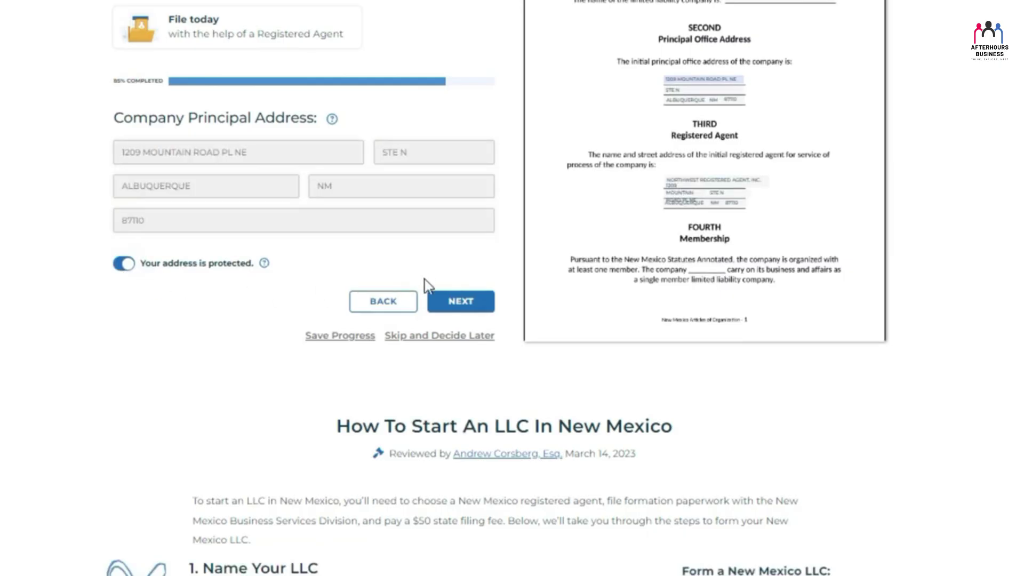
{"action": "left_click", "coordinate": [454, 301]}
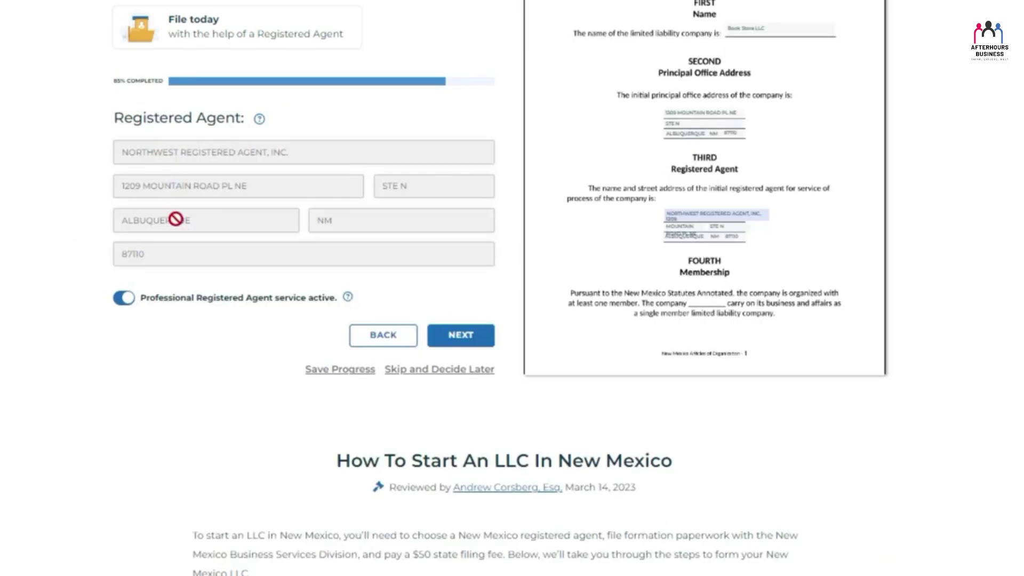
- Read the registered agent explanation, keep the professional Registered Agent service active, and continue to the organizer section
{"action": "left_click", "coordinate": [259, 120]}
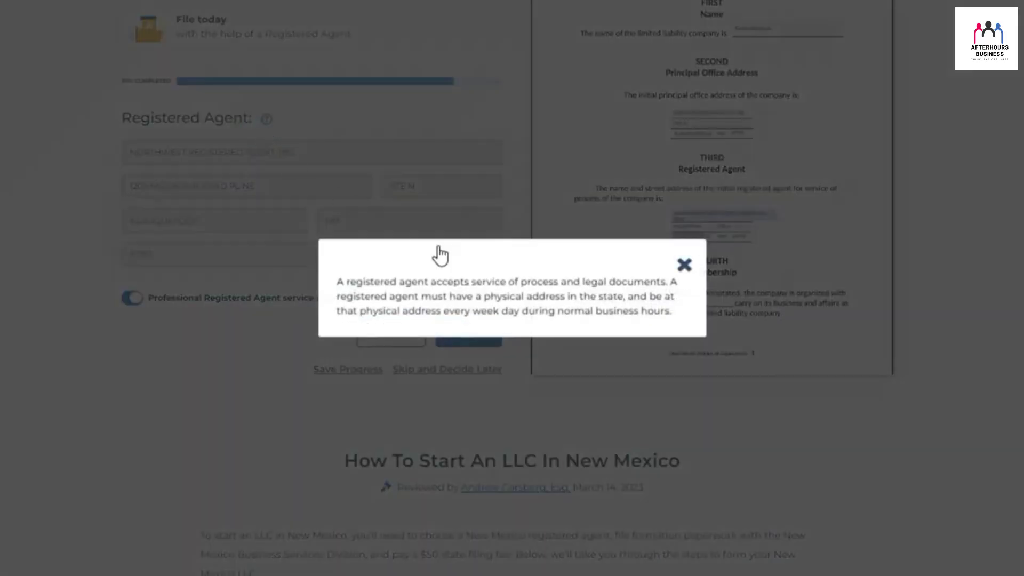
{"action": "left_click", "coordinate": [684, 264]}
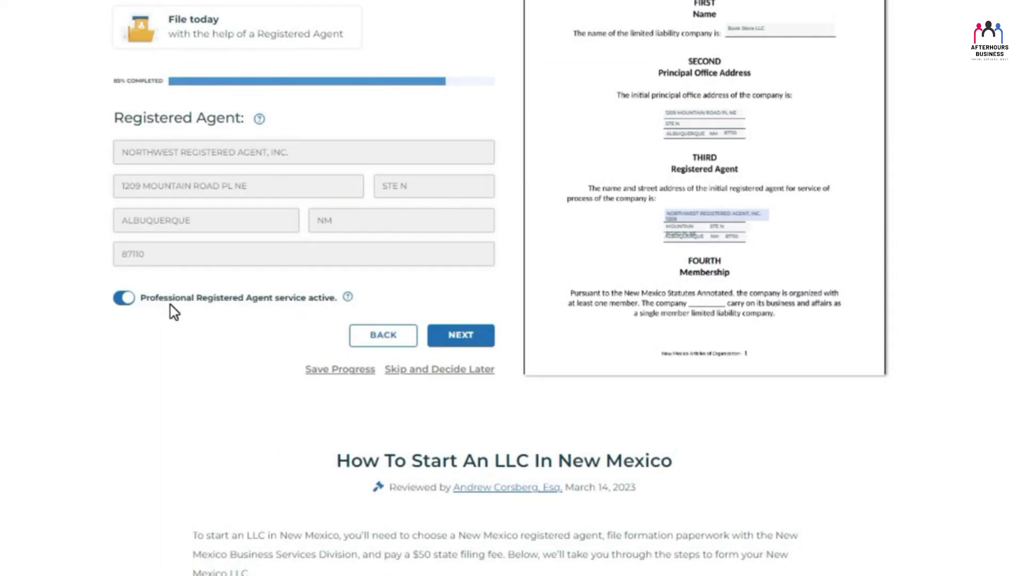
{"action": "left_click", "coordinate": [476, 339]}
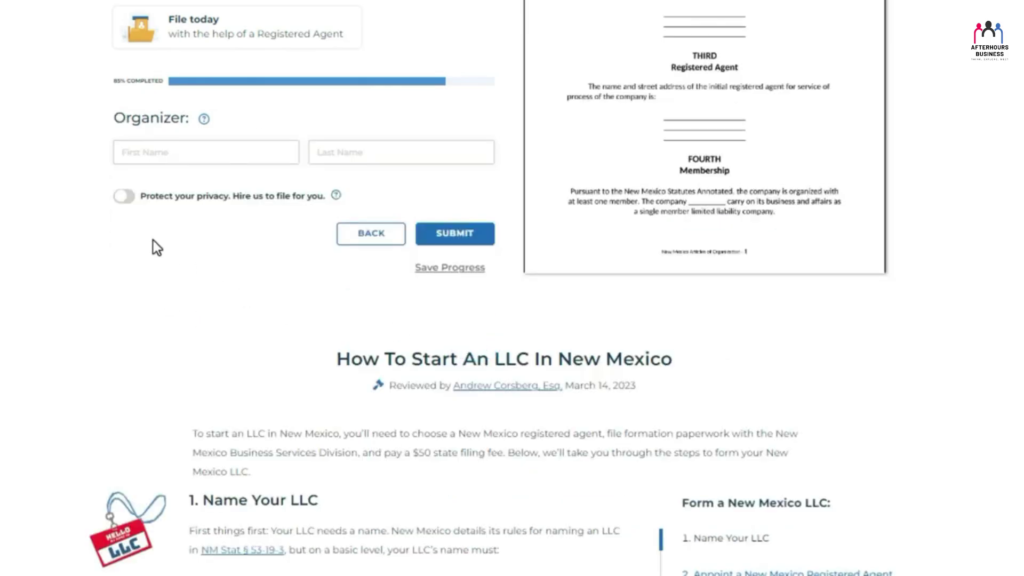
- Read the organizer explanation, turn on the option to hire the provider to file, and submit the articles form
{"action": "left_click", "coordinate": [205, 122]}
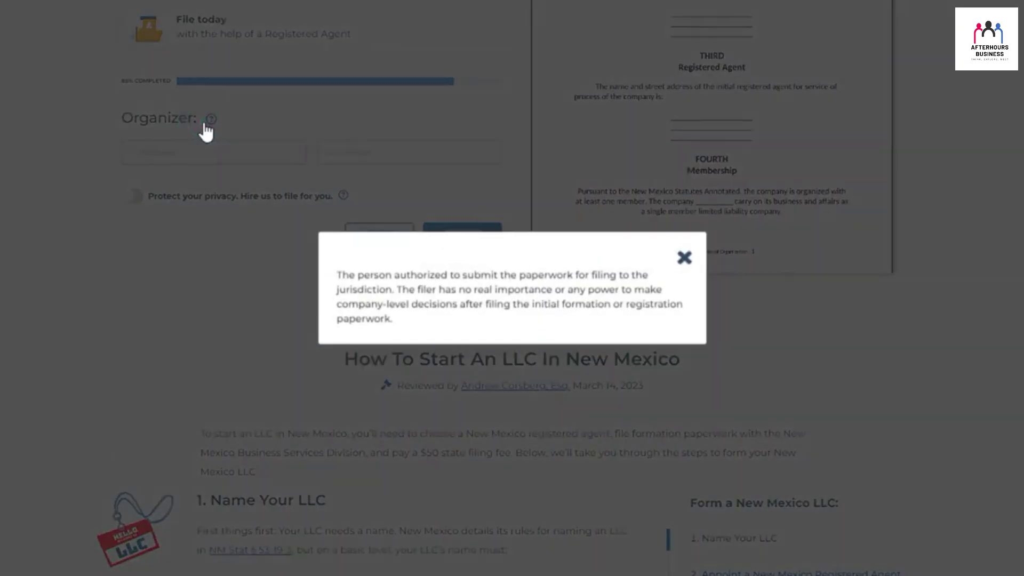
{"action": "left_click", "coordinate": [684, 258]}
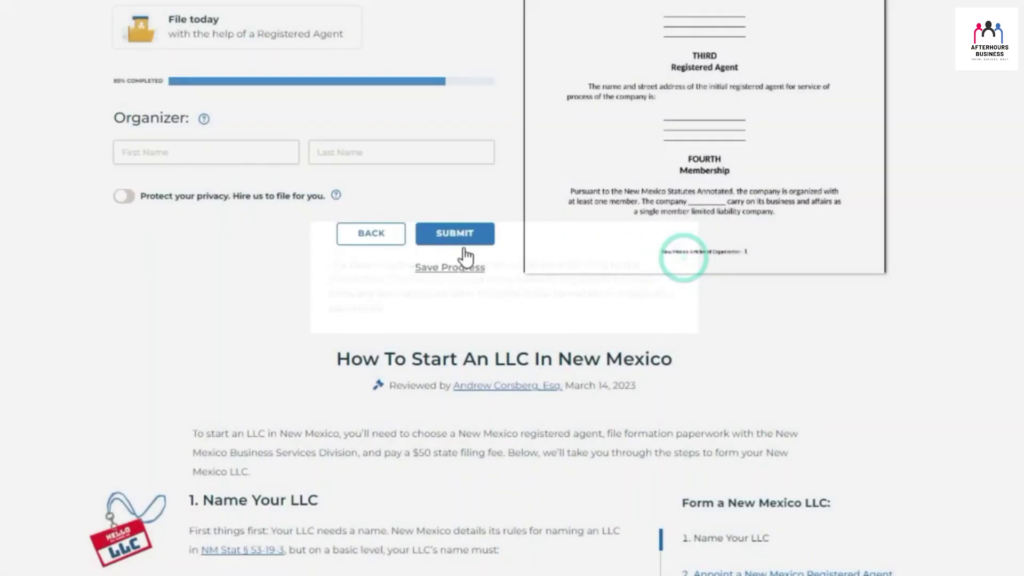
{"action": "left_click", "coordinate": [128, 205]}
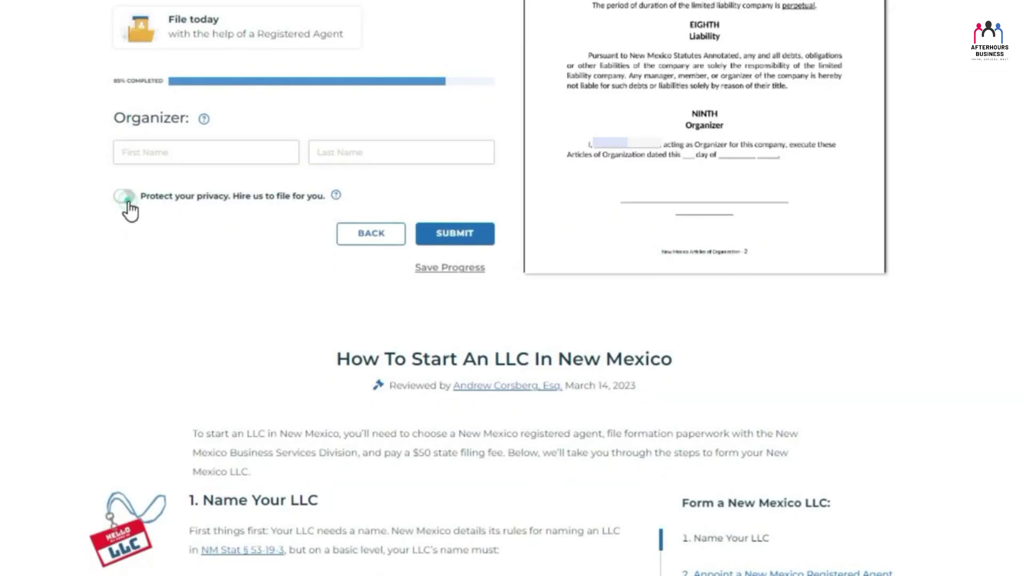
{"action": "left_click", "coordinate": [121, 211]}
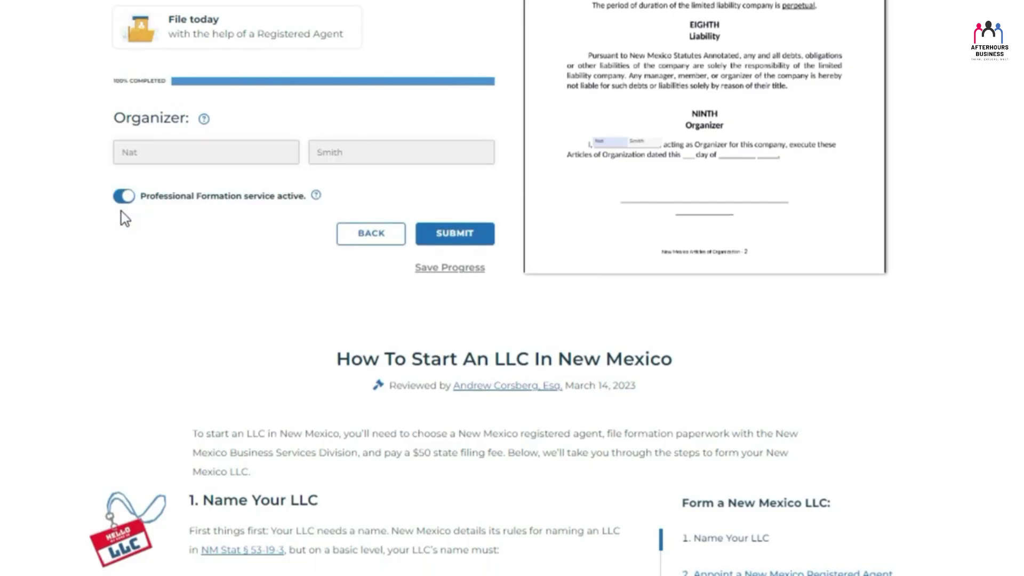
{"action": "left_click", "coordinate": [473, 230]}
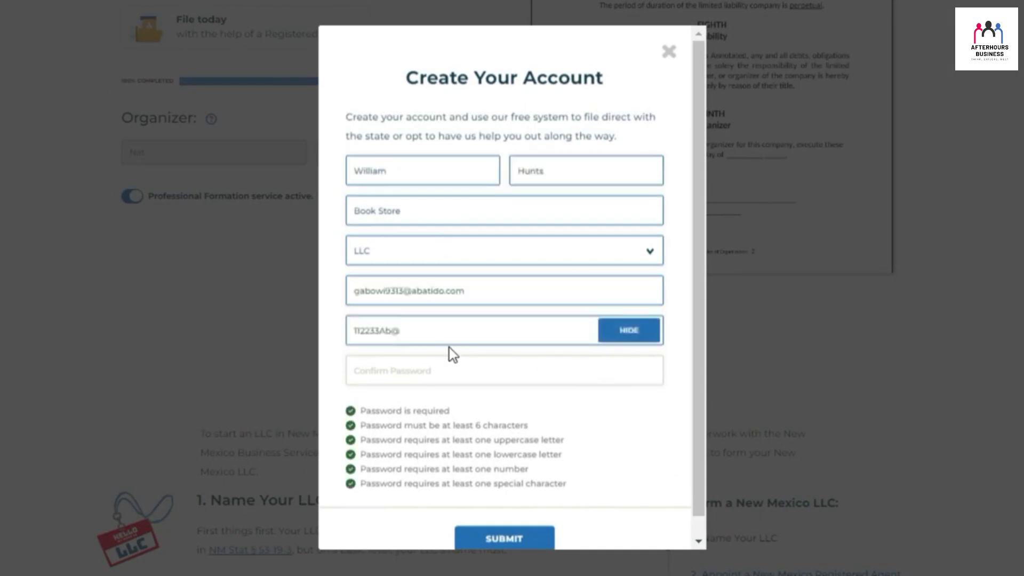
- Copy the account password into the Confirm Password field and submit the account creation form
{"action": "double_click", "coordinate": [414, 329]}
{"action": "key", "text": "ctrl+c"}
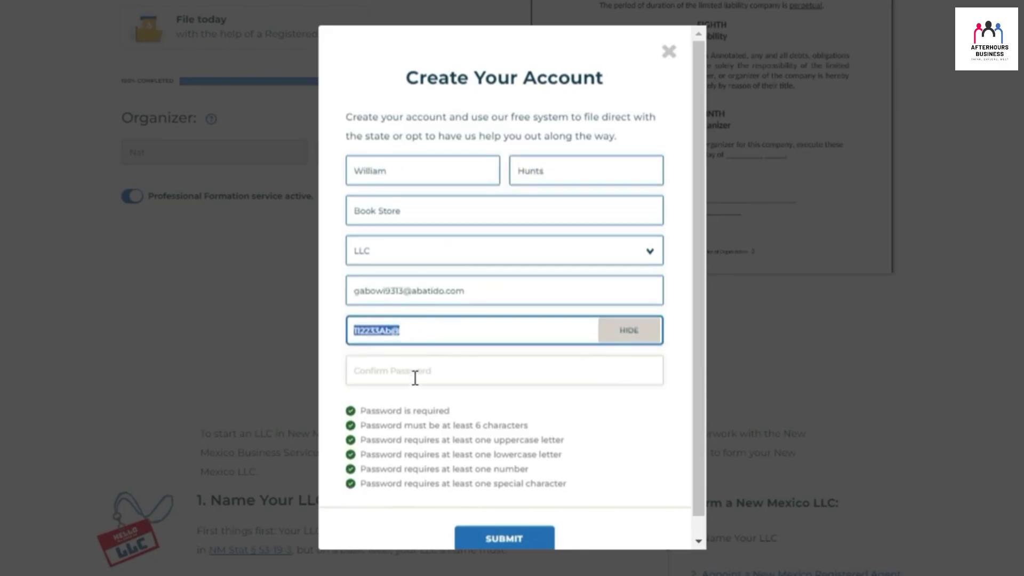
{"action": "left_click", "coordinate": [414, 370]}
{"action": "key", "text": "ctrl+v"}
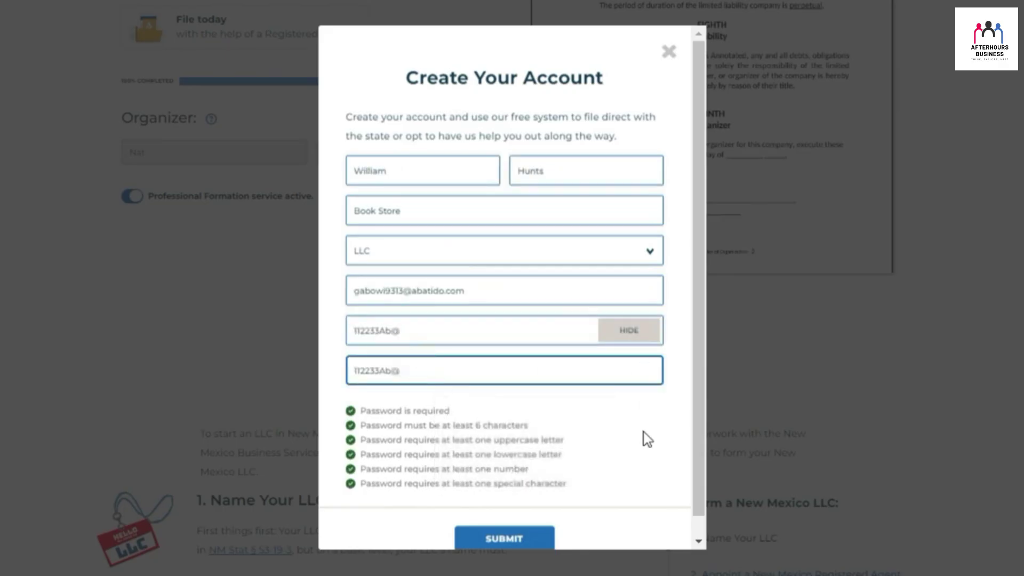
{"action": "scroll", "coordinate": [549, 517], "scroll_direction": "down", "scroll_amount": 1}
{"action": "left_click", "coordinate": [546, 517]}
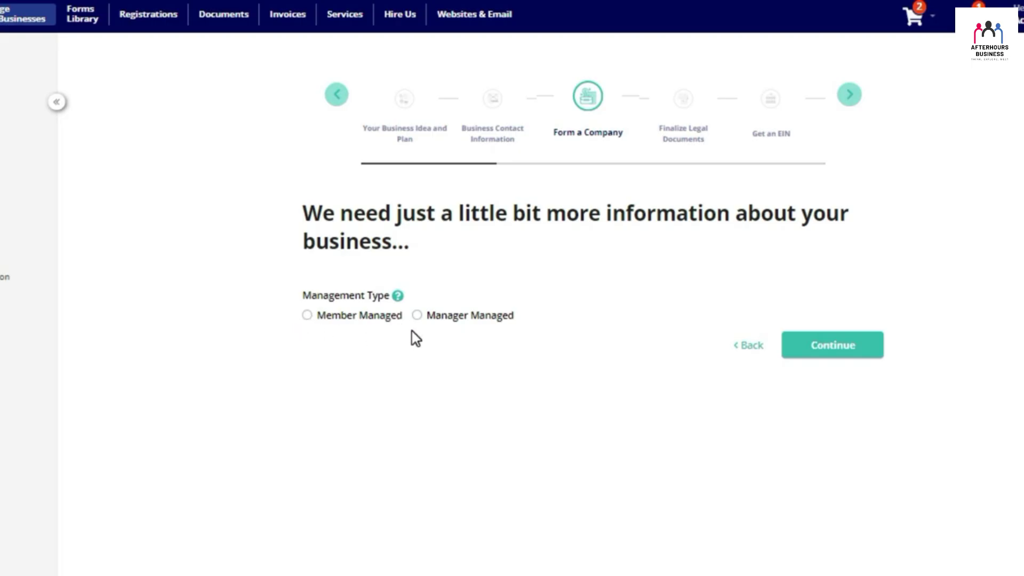
- Set the management type to Member Managed and continue to the member and address details
{"action": "left_click", "coordinate": [304, 316]}
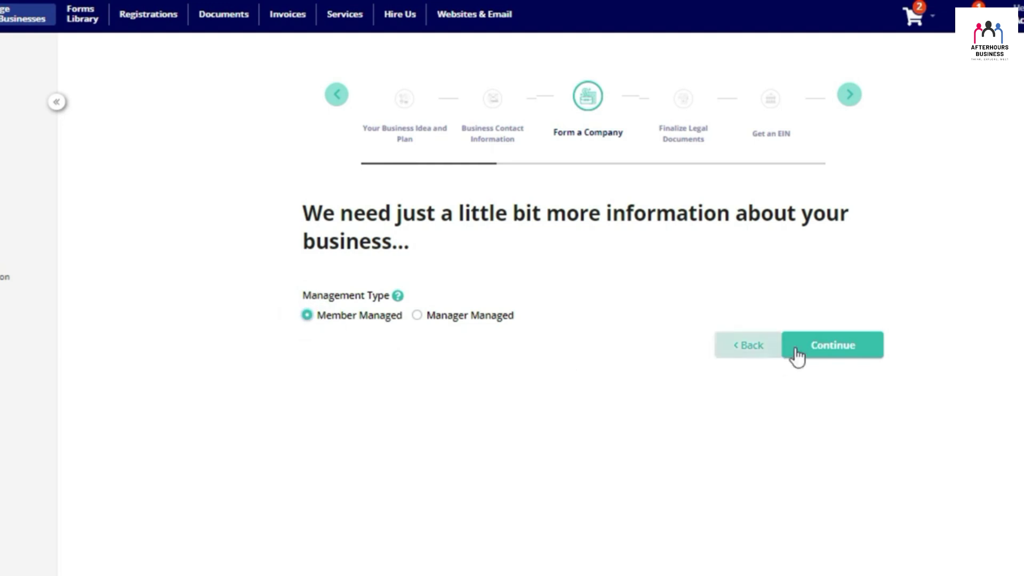
{"action": "left_click", "coordinate": [838, 346]}
{"action": "scroll", "coordinate": [511, 288], "scroll_direction": "down", "scroll_amount": 4}
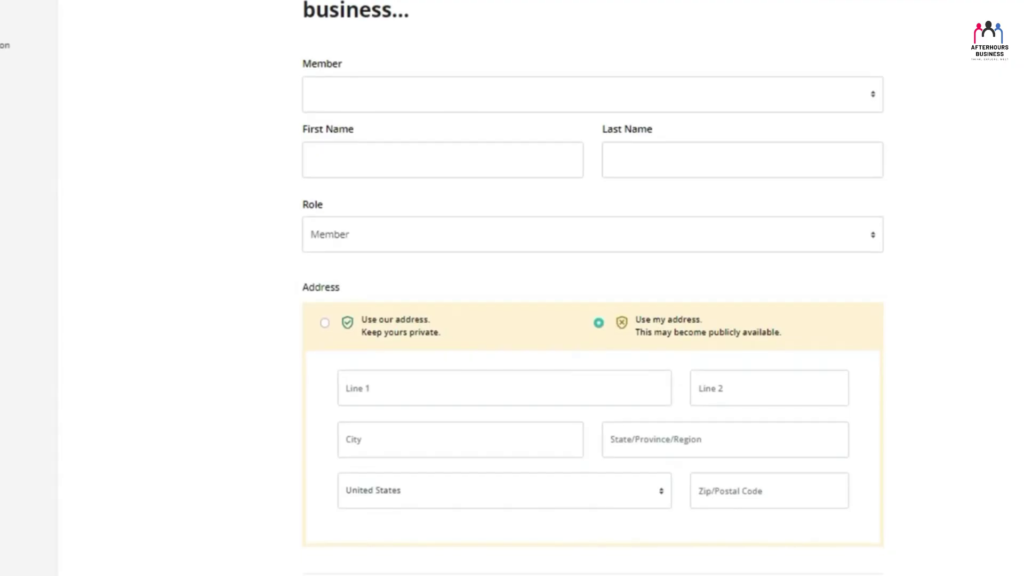
- Create a contact for the member with their name and address, keep the address private through the registered agent service, and save it
{"action": "left_click", "coordinate": [395, 99]}
{"action": "left_click", "coordinate": [382, 110]}
{"action": "type", "text": "Wil"}
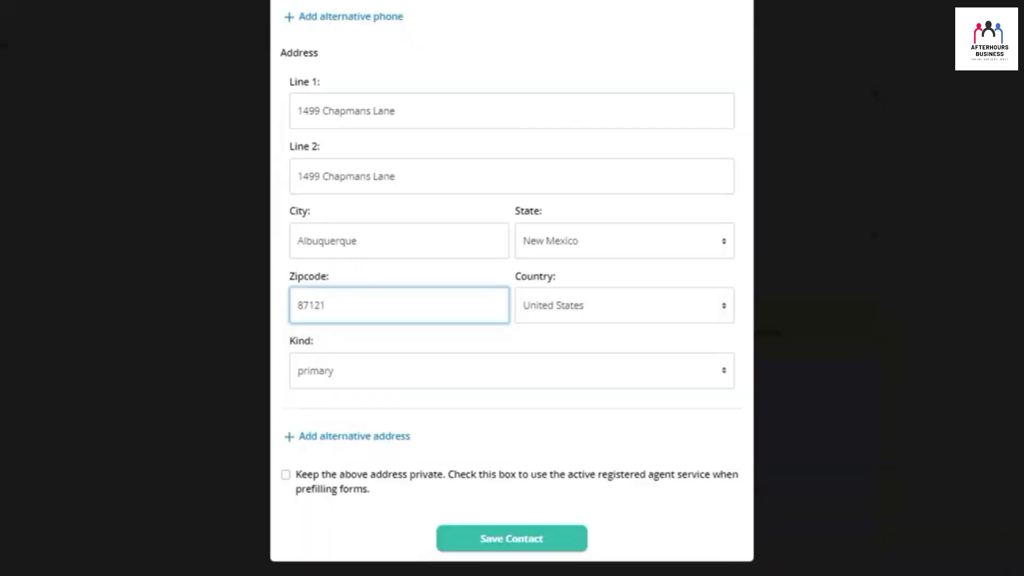
{"action": "left_click", "coordinate": [286, 474]}
{"action": "left_click", "coordinate": [448, 539]}
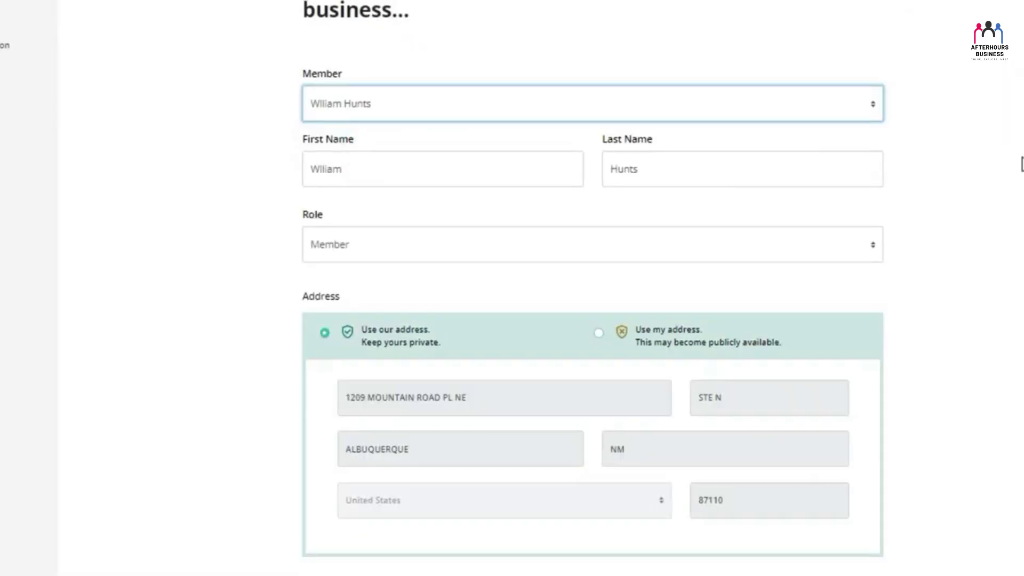
- Use the provider's private address for the member and continue to the state record question
{"action": "scroll", "coordinate": [308, 187], "scroll_direction": "down", "scroll_amount": 2}
{"action": "left_click", "coordinate": [323, 222]}
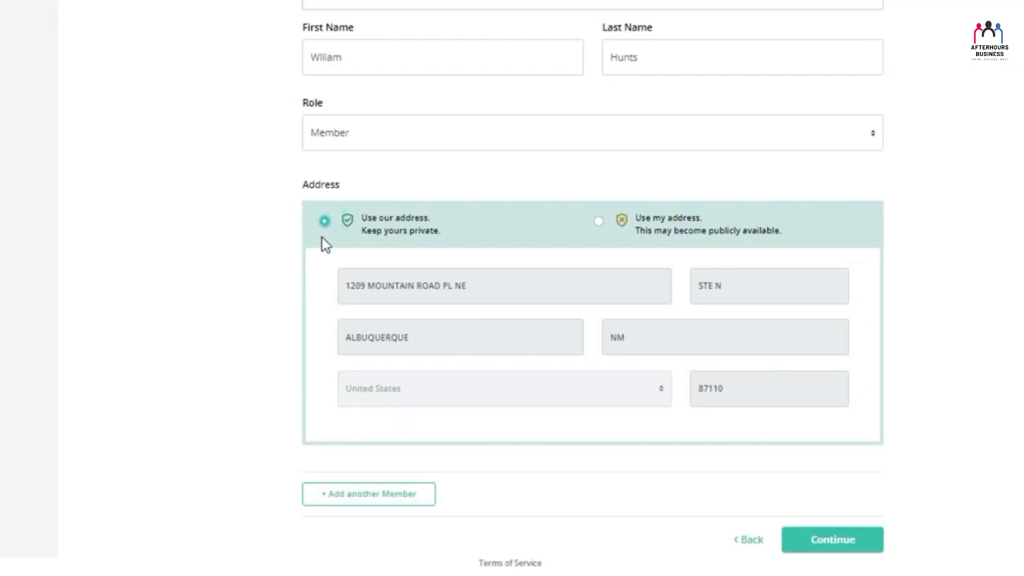
{"action": "left_click", "coordinate": [837, 544]}
- Answer Yes to listing members on the state record, and continue with the provider's private address as the company mailing address
{"action": "left_click", "coordinate": [465, 297]}
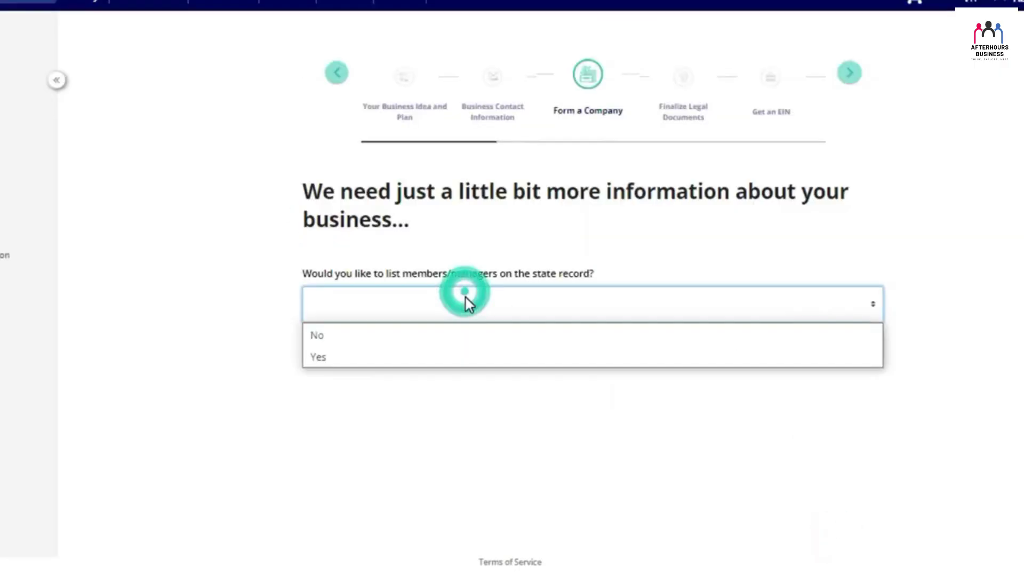
{"action": "left_click", "coordinate": [334, 354]}
{"action": "left_click", "coordinate": [797, 349]}
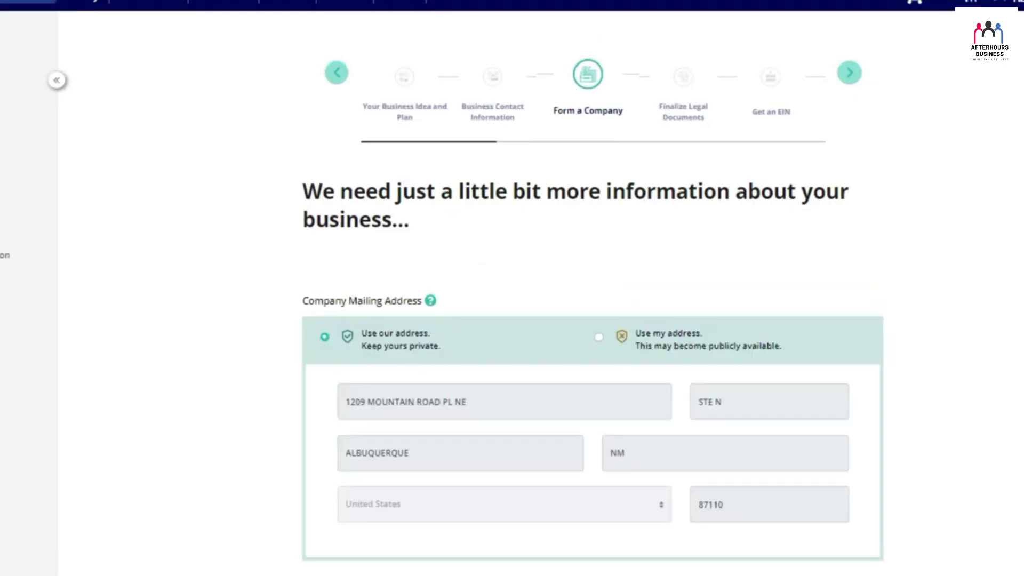
{"action": "scroll", "coordinate": [591, 320], "scroll_direction": "down", "scroll_amount": 1}
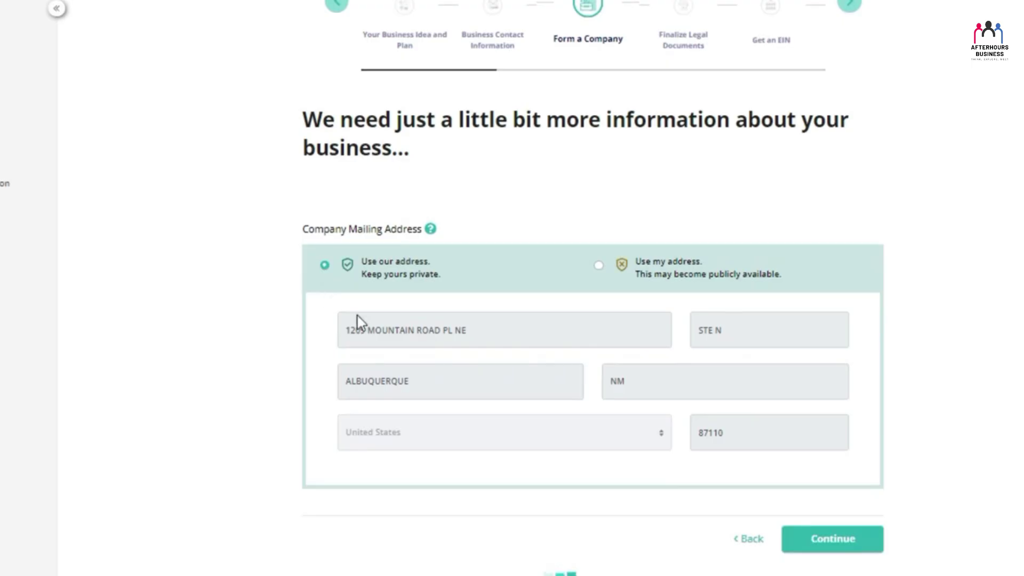
{"action": "left_click", "coordinate": [834, 537]}
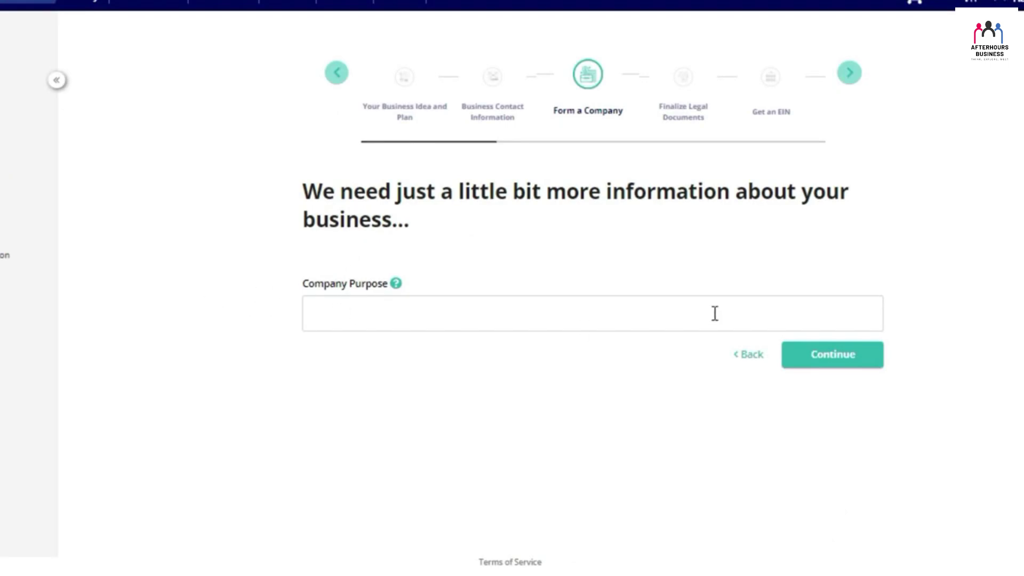
- Continue past the company purpose page and the name availability check for Book Store LLC
{"action": "left_click", "coordinate": [742, 315]}
{"action": "left_click", "coordinate": [829, 358]}
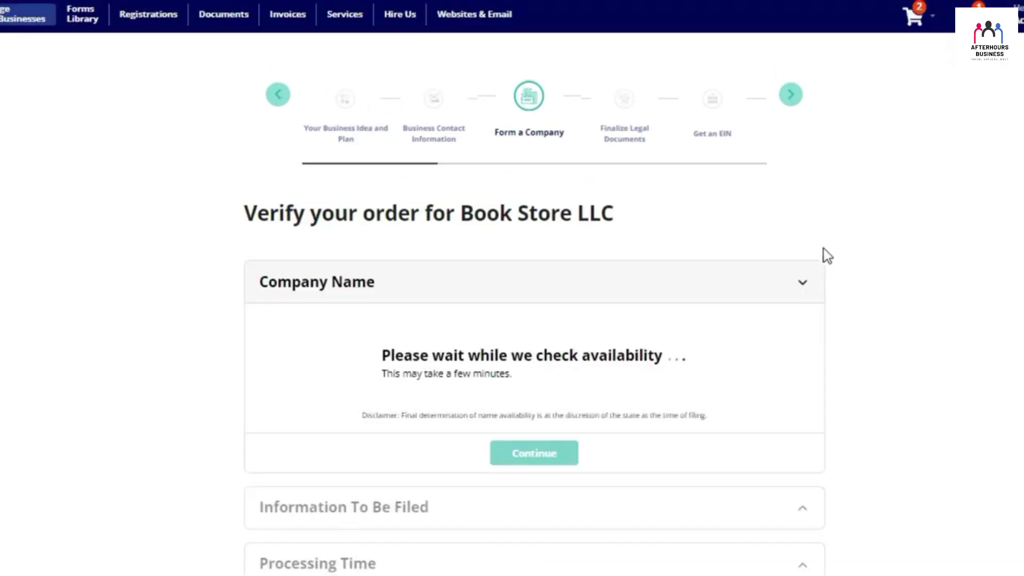
{"action": "scroll", "coordinate": [1010, 260], "scroll_direction": "down", "scroll_amount": 3}
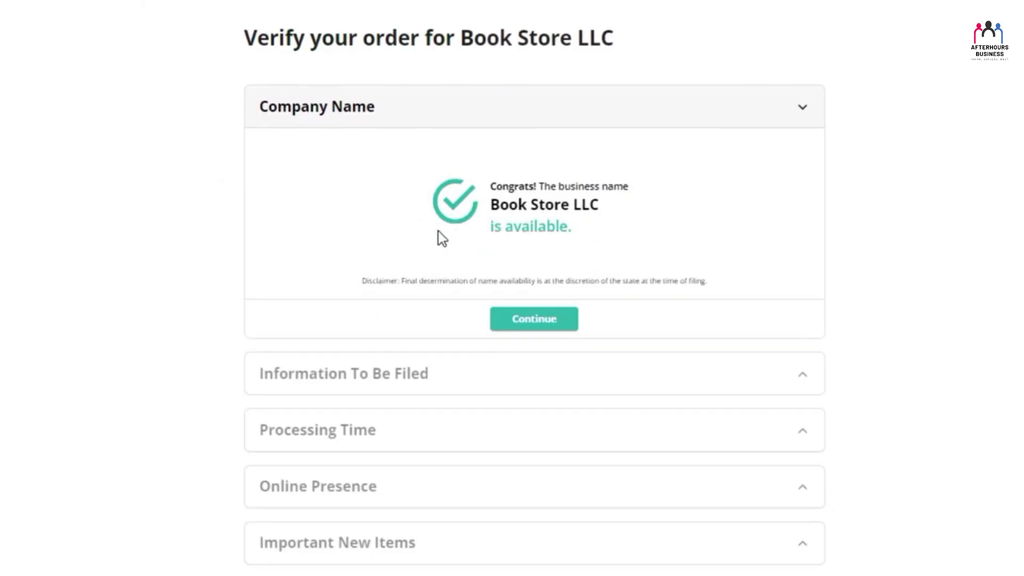
{"action": "left_click", "coordinate": [533, 323]}
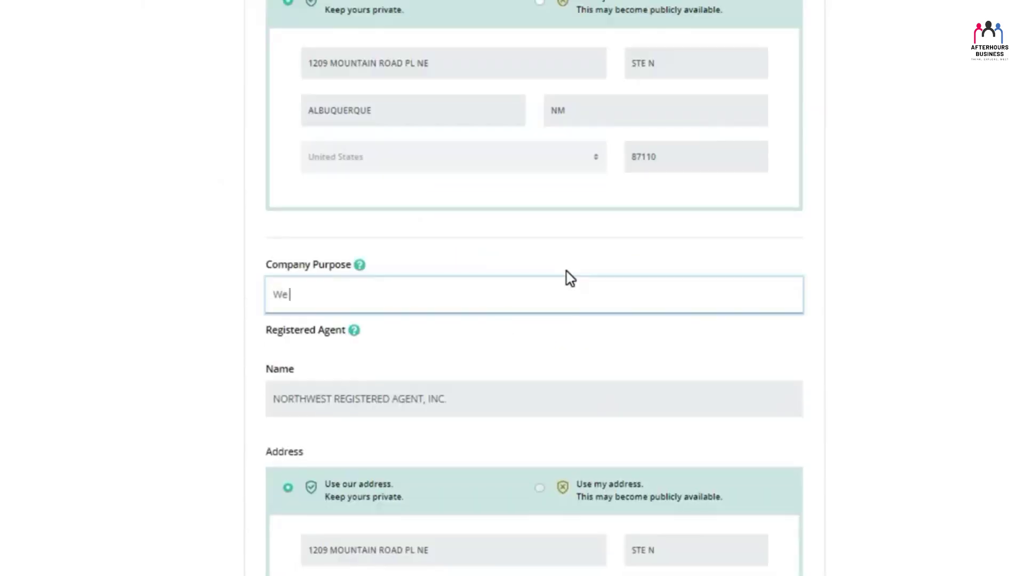
- Enter "We offer Best Seller Books" as the company purpose, then save and approve the information to be filed
{"action": "type", "text": "offer Best Seller Books"}
{"action": "scroll", "coordinate": [558, 240], "scroll_direction": "down", "scroll_amount": 15}
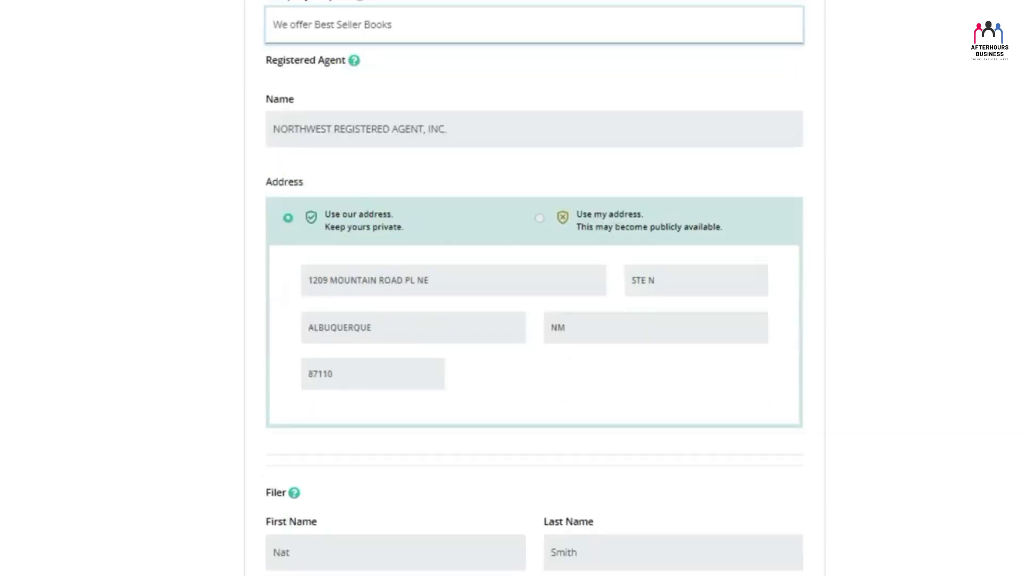
{"action": "left_click", "coordinate": [570, 285]}
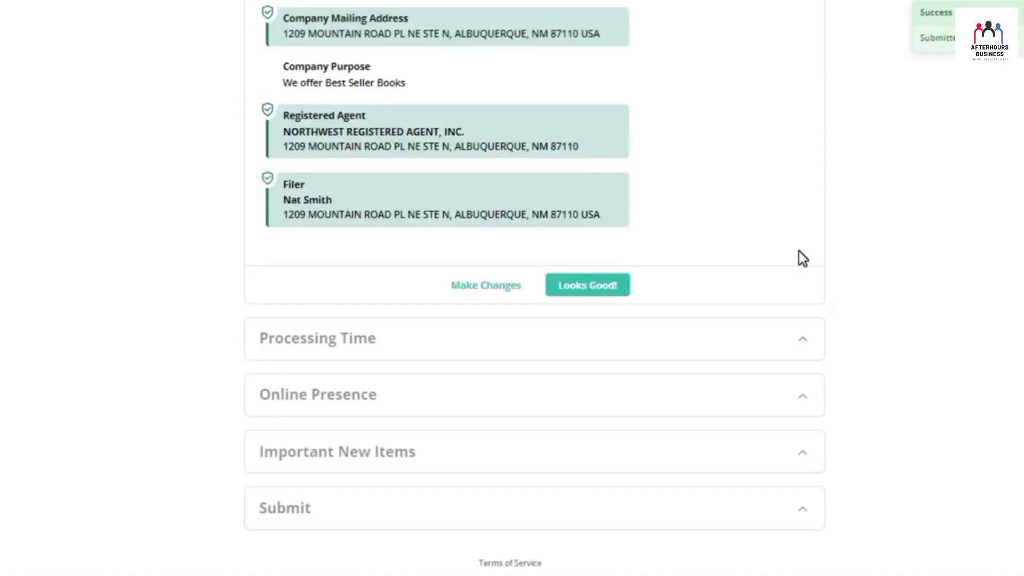
{"action": "scroll", "coordinate": [533, 288], "scroll_direction": "up", "scroll_amount": 2}
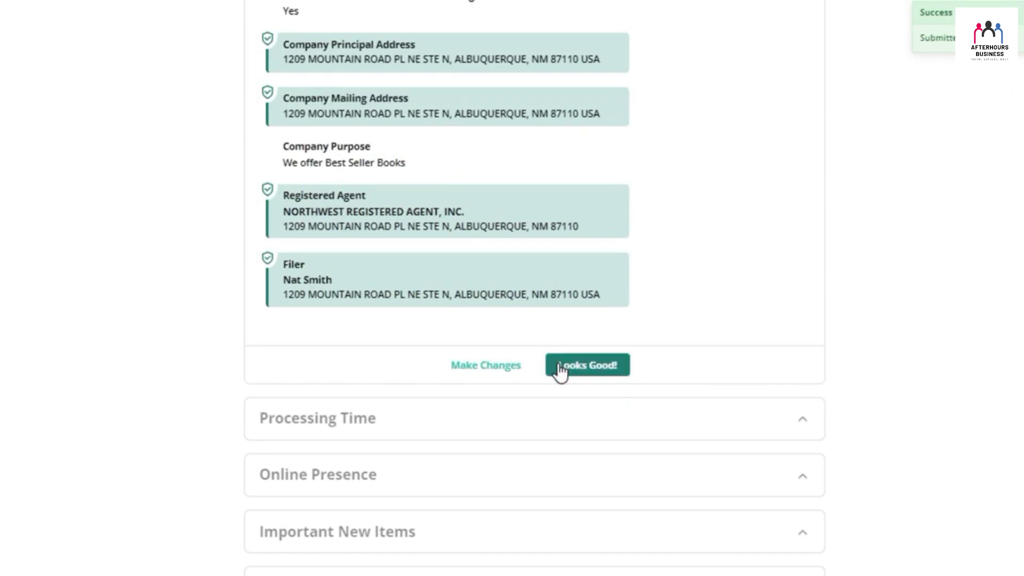
{"action": "left_click", "coordinate": [602, 367]}
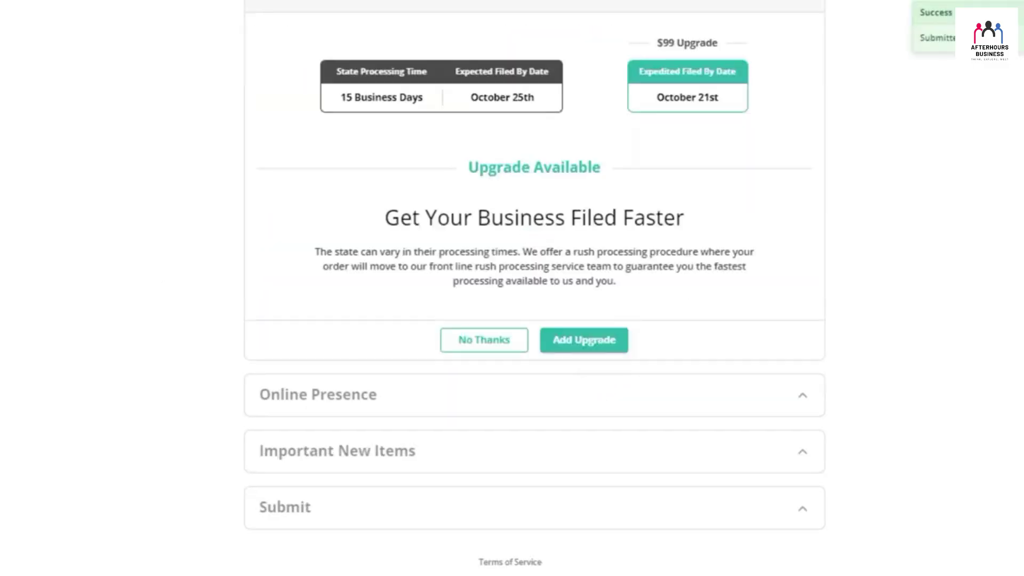
- Decline the $99 expedited processing upgrade and the 90-day free trial Online Presence bundle
{"action": "scroll", "coordinate": [686, 288], "scroll_direction": "up", "scroll_amount": 3}
{"action": "scroll", "coordinate": [535, 288], "scroll_direction": "up", "scroll_amount": 1}
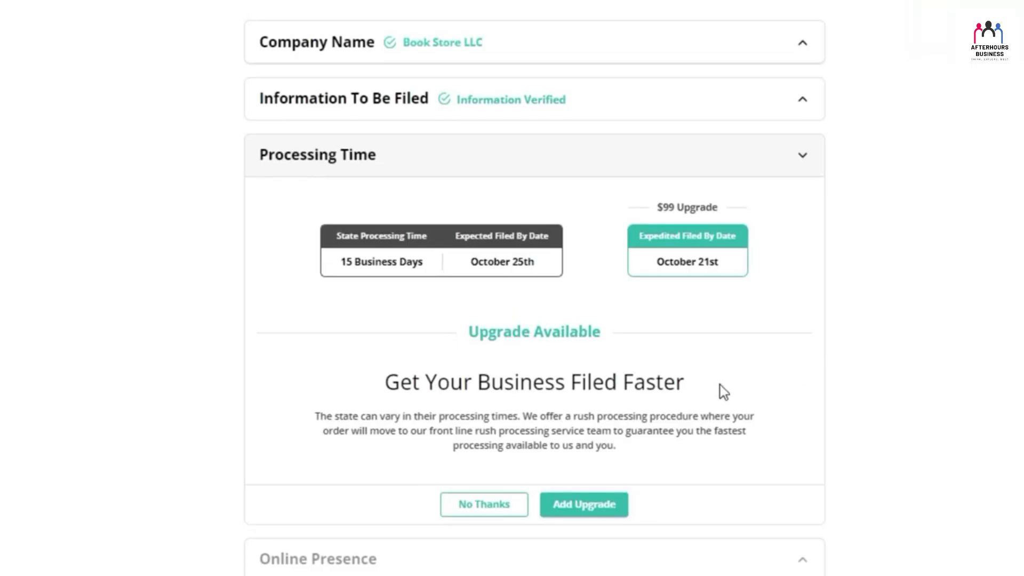
{"action": "left_click", "coordinate": [658, 206]}
{"action": "left_click", "coordinate": [831, 236]}
{"action": "left_click", "coordinate": [487, 510]}
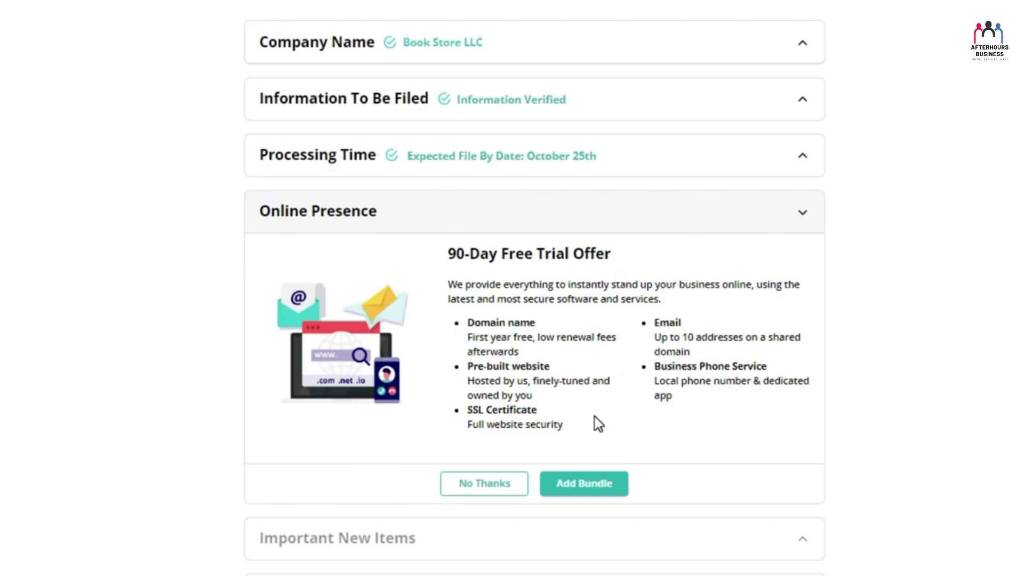
{"action": "left_click", "coordinate": [493, 483]}
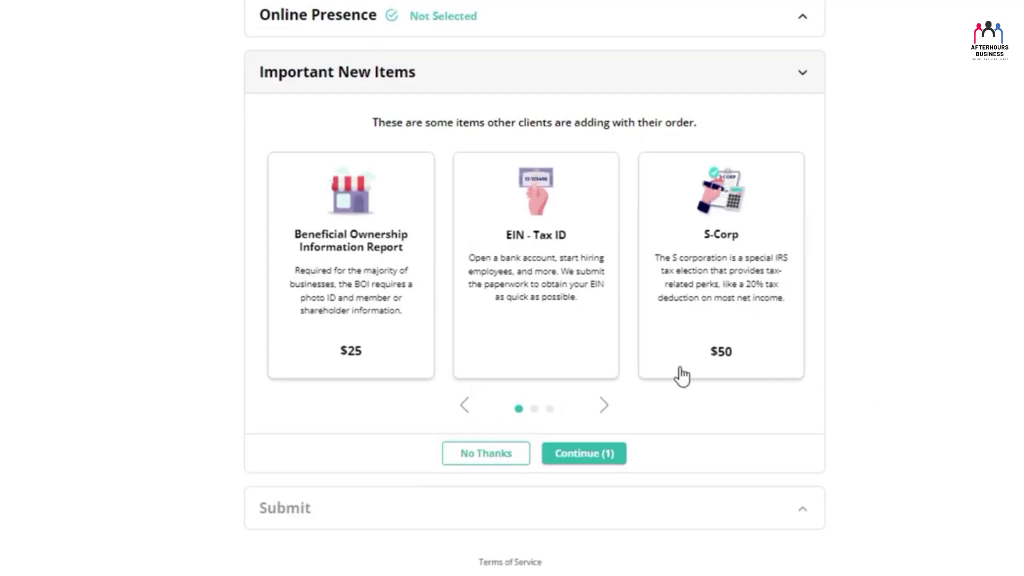
- Add the Beneficial Ownership Information Report, $50 EIN - Tax ID, Phone Service and Premium Operating Agreement to the order, and continue to submission
{"action": "left_click", "coordinate": [518, 293]}
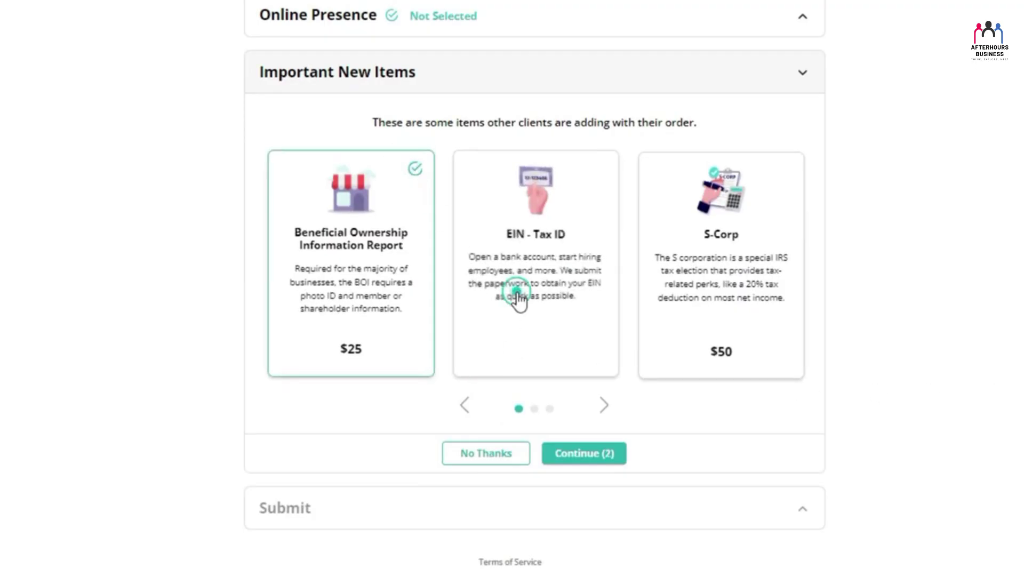
{"action": "left_click", "coordinate": [531, 272]}
{"action": "left_click", "coordinate": [603, 406]}
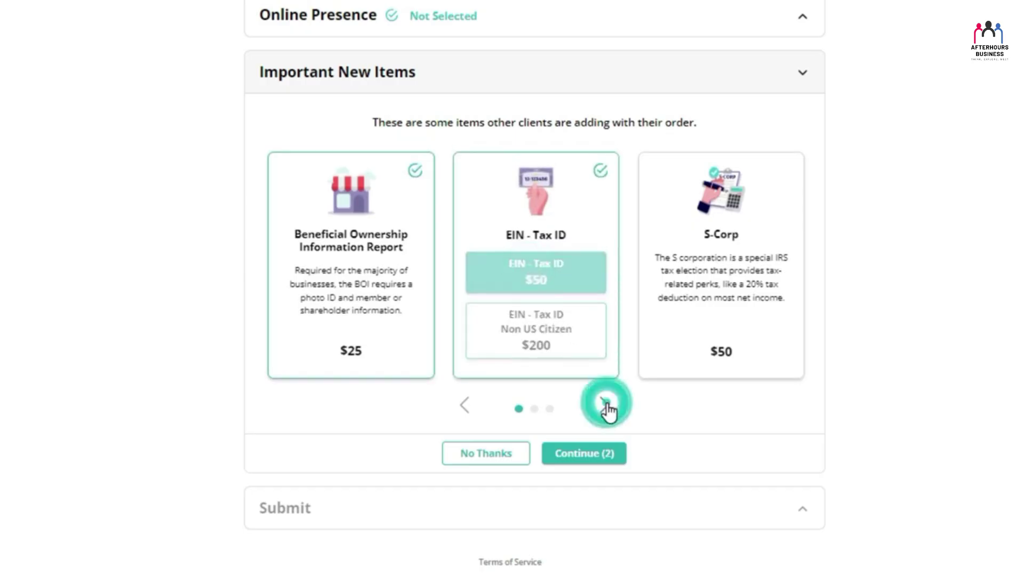
{"action": "left_click", "coordinate": [573, 197]}
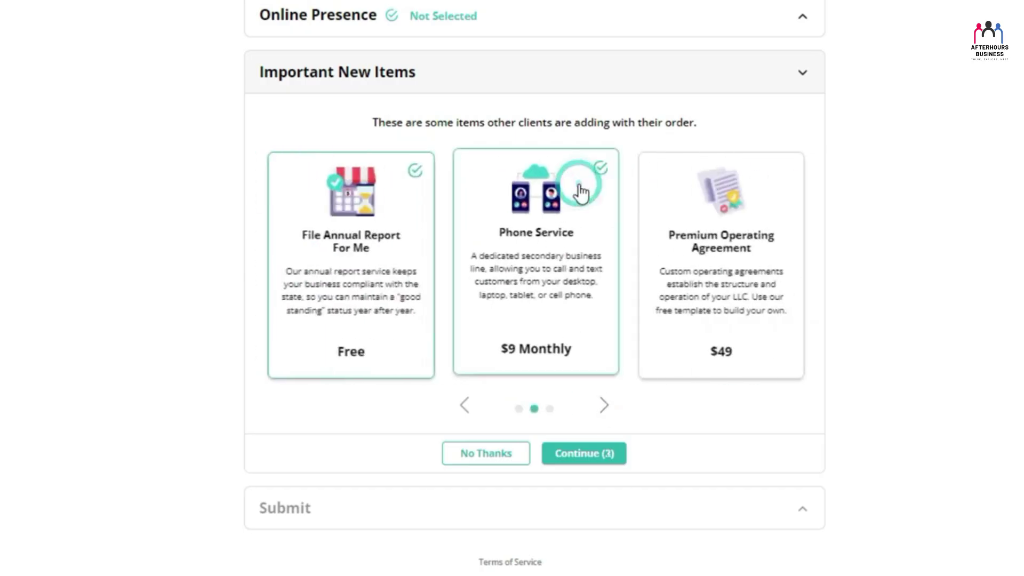
{"action": "left_click", "coordinate": [688, 190]}
{"action": "left_click", "coordinate": [577, 454]}
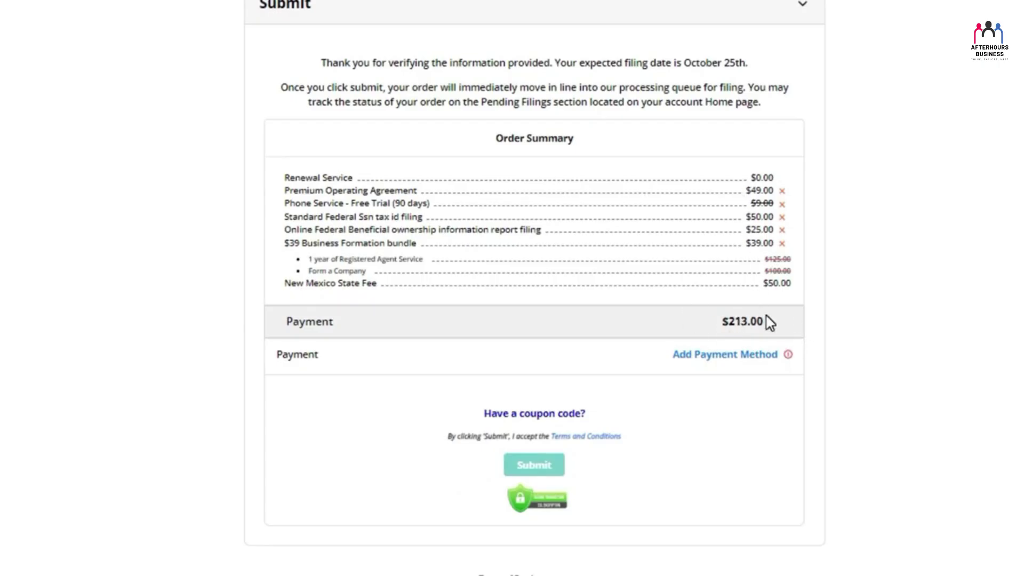
- Examine the New Mexico State Fee and Business Formation bundle charges in the order summary, and open the form for adding a payment method
{"action": "left_click_drag", "start_coordinate": [764, 282], "coordinate": [792, 283]}
{"action": "left_click", "coordinate": [830, 281]}
{"action": "left_click_drag", "start_coordinate": [284, 243], "coordinate": [307, 243]}
{"action": "left_click", "coordinate": [830, 245]}
{"action": "scroll", "coordinate": [723, 320], "scroll_direction": "down", "scroll_amount": 1}
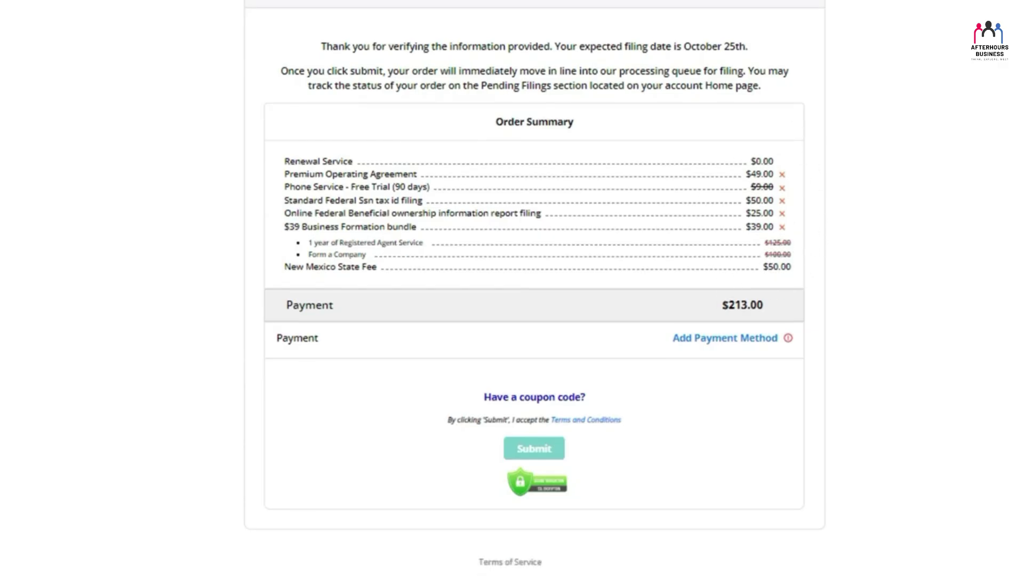
{"action": "left_click", "coordinate": [717, 344]}
{"action": "scroll", "coordinate": [534, 298], "scroll_direction": "down", "scroll_amount": 7}
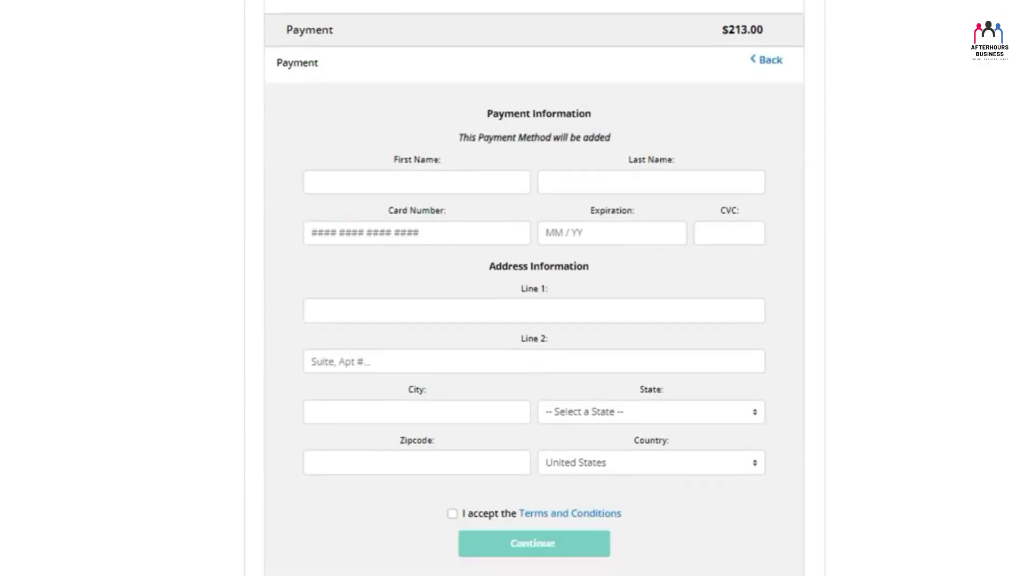
{"action": "scroll", "coordinate": [534, 299], "scroll_direction": "up", "scroll_amount": 1}
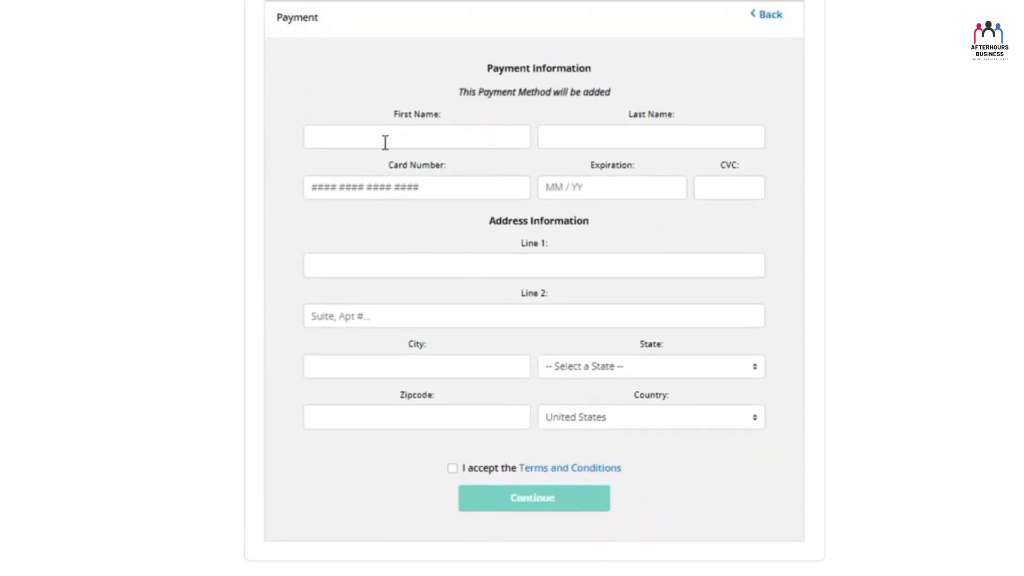